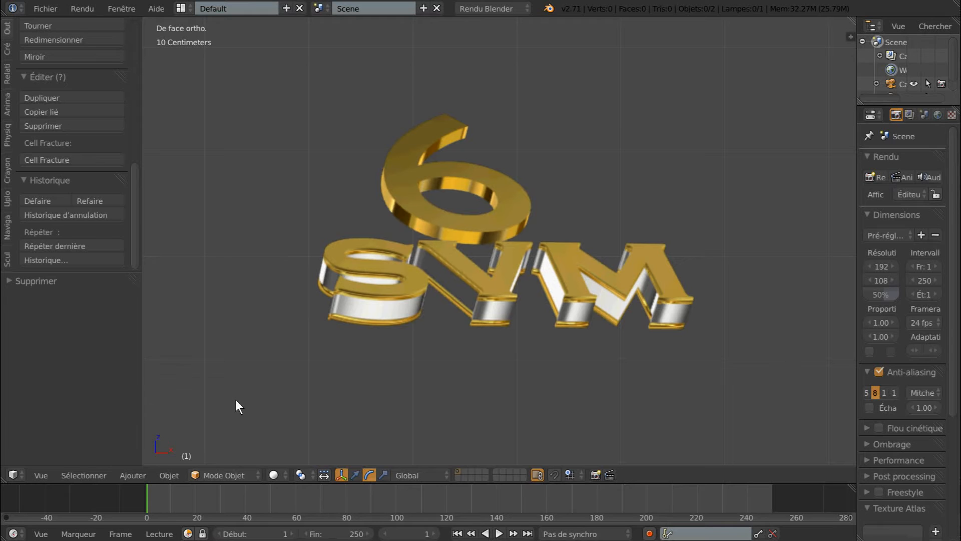
- Add a monkey (Singe) mesh to the scene at the 3D cursor
{"action": "key", "text": "KP_0"}
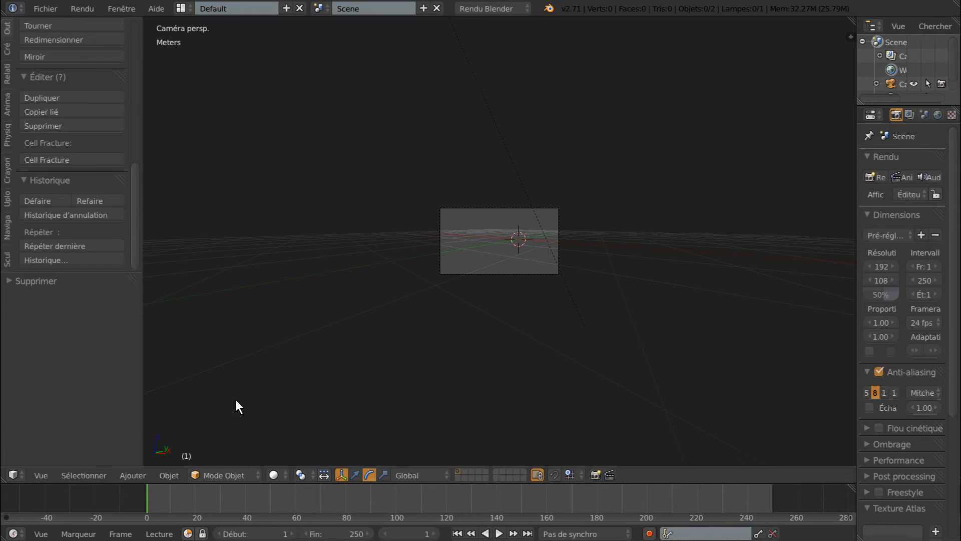
{"action": "key", "text": "Home"}
{"action": "middle_click_drag", "start_coordinate": [429, 363], "coordinate": [559, 303]}
{"action": "left_click", "coordinate": [169, 475]}
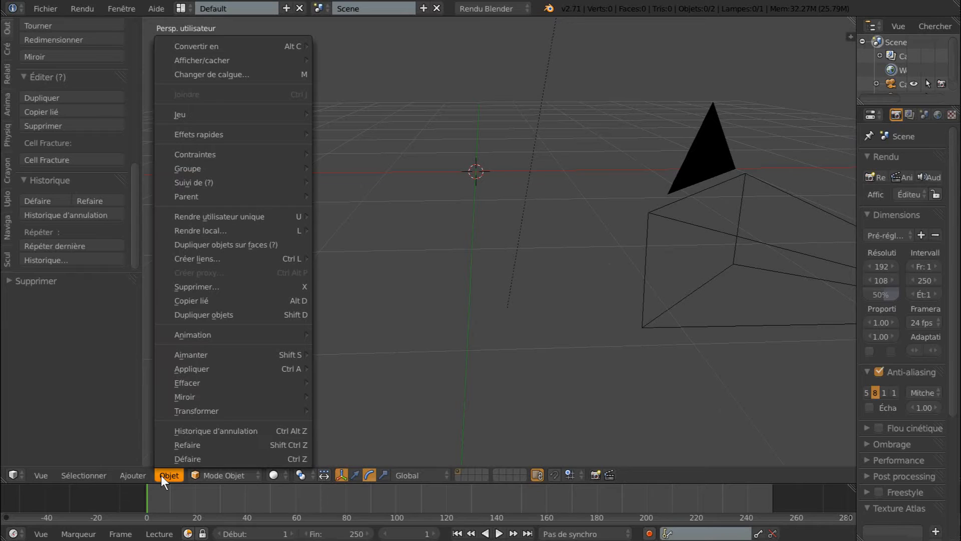
{"action": "left_click", "coordinate": [133, 475]}
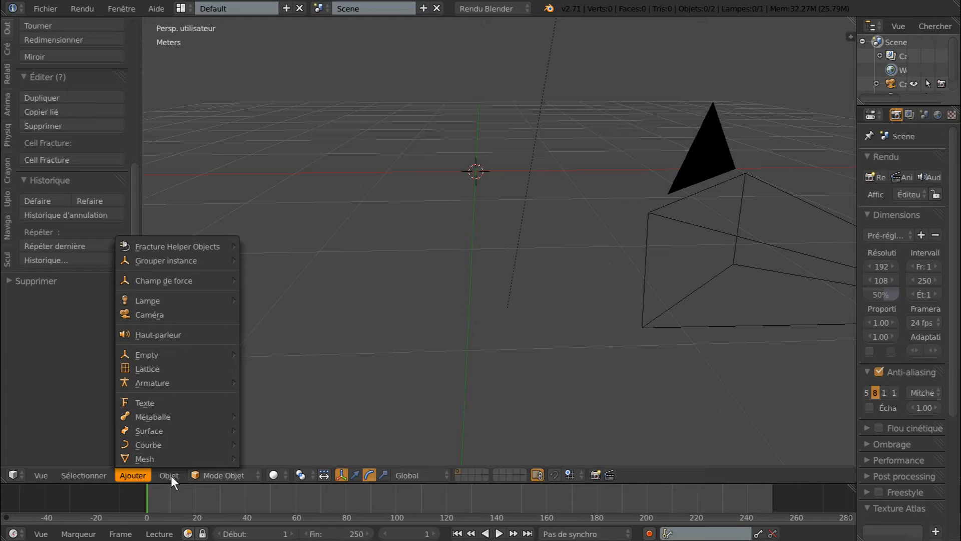
{"action": "mouse_move", "coordinate": [143, 464]}
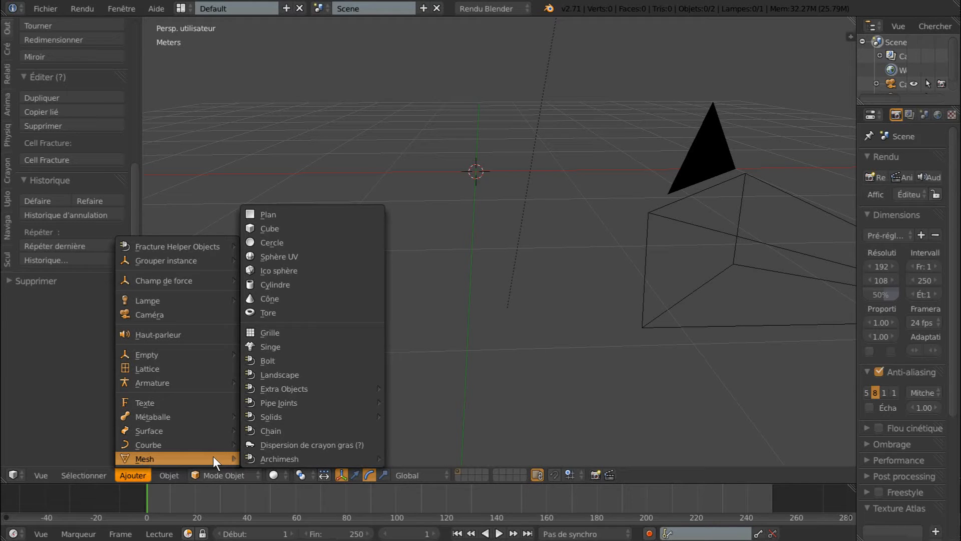
{"action": "left_click", "coordinate": [275, 347]}
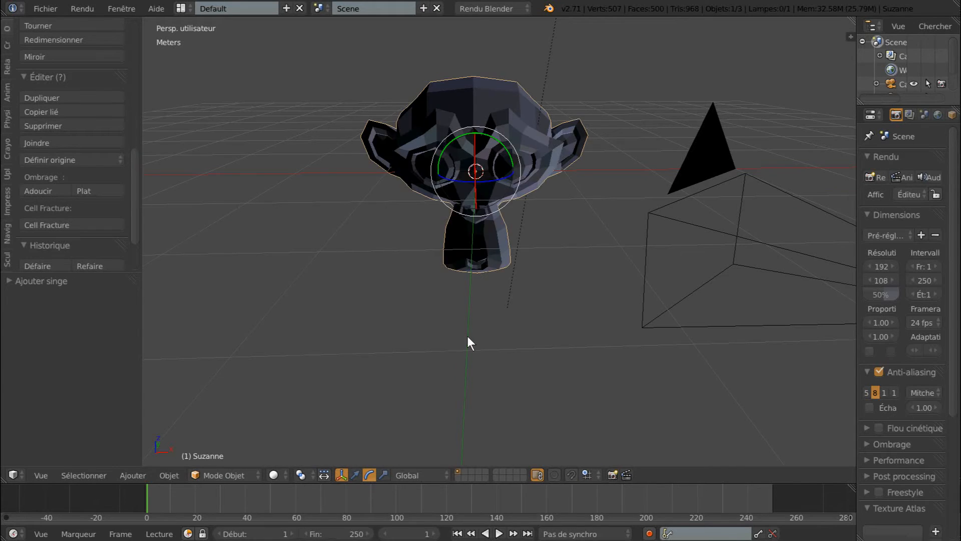
- Add a Subdivision Surface (Subdivision de surface) modifier to the monkey head
{"action": "middle_click_drag", "start_coordinate": [554, 334], "coordinate": [574, 302], "text": "shift"}
{"action": "scroll", "coordinate": [552, 310], "scroll_direction": "up", "scroll_amount": 2}
{"action": "scroll", "coordinate": [540, 331], "scroll_direction": "down", "scroll_amount": 1}
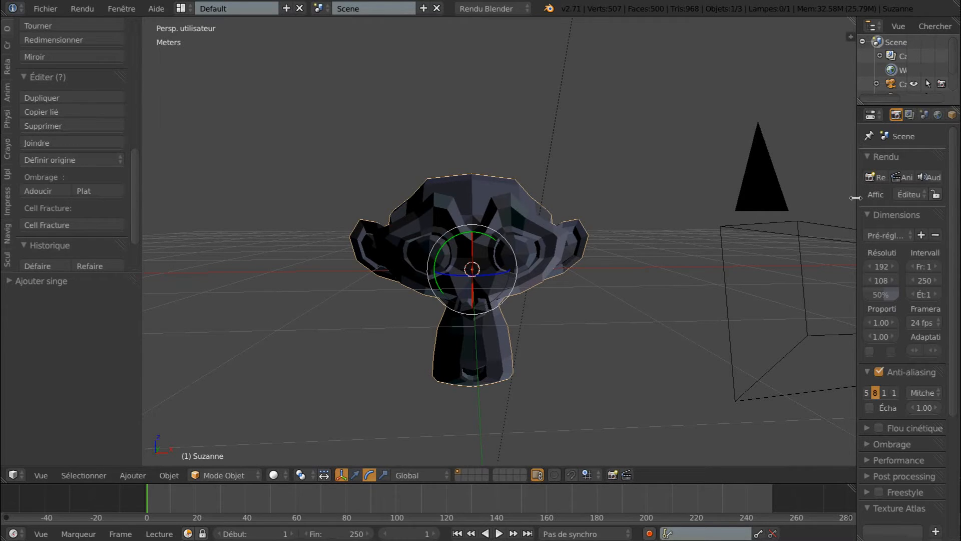
{"action": "left_click_drag", "start_coordinate": [856, 198], "coordinate": [782, 196]}
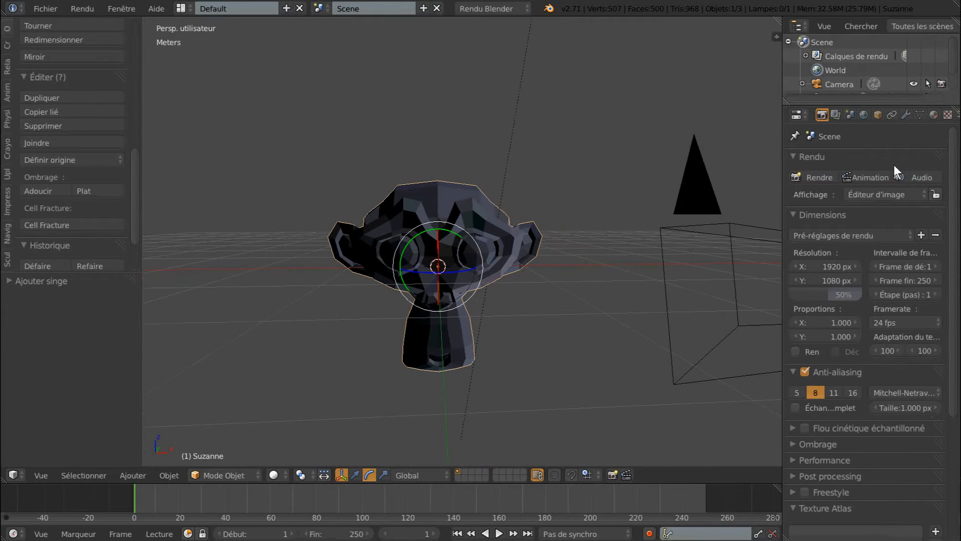
{"action": "left_click", "coordinate": [906, 115]}
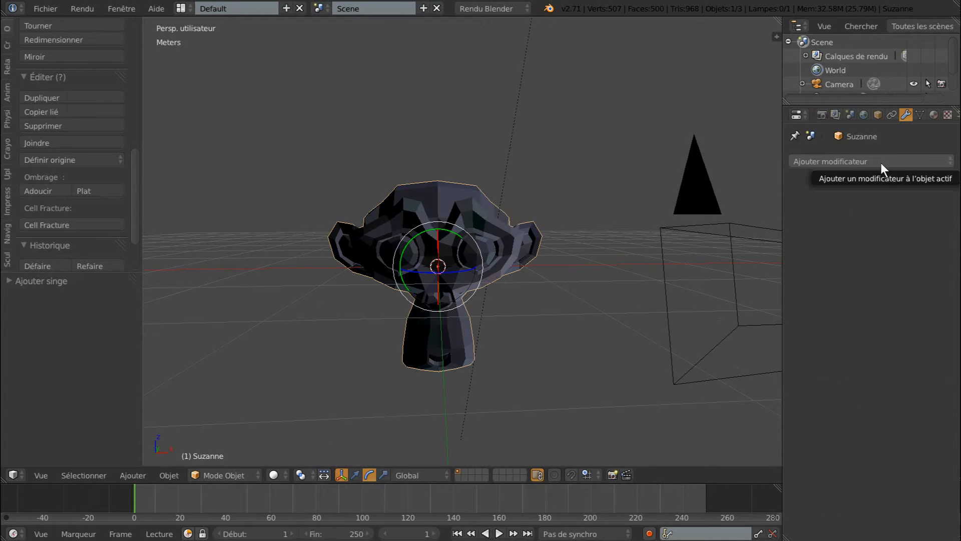
{"action": "left_click", "coordinate": [882, 163]}
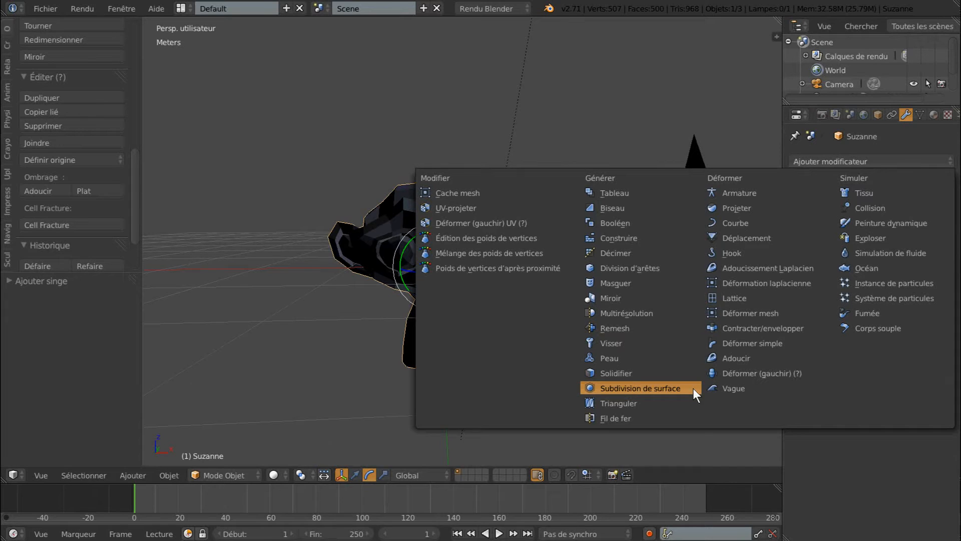
{"action": "left_click", "coordinate": [639, 389]}
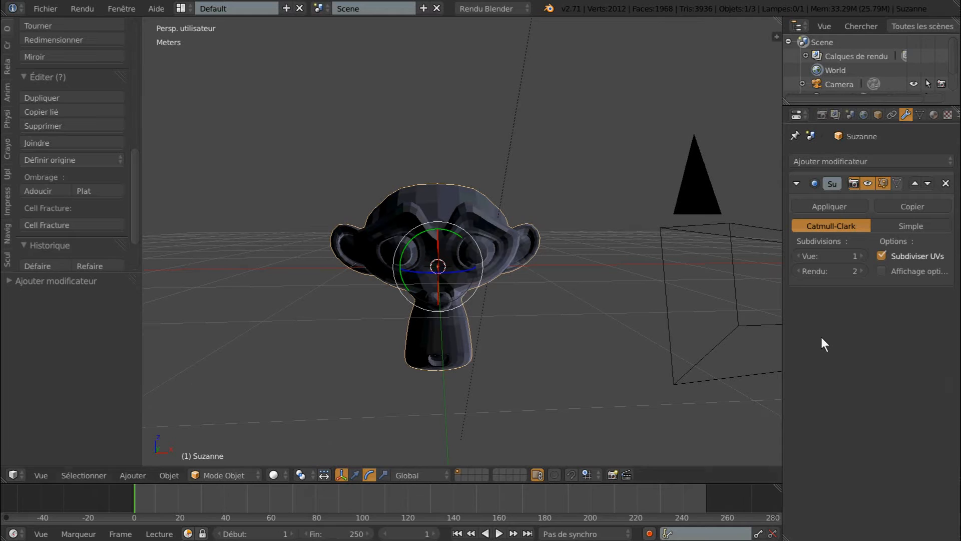
- Try viewport subdivision levels up to 4 on the monkey's modifier, and settle on level 2
{"action": "middle_click_drag", "start_coordinate": [449, 261], "coordinate": [516, 305]}
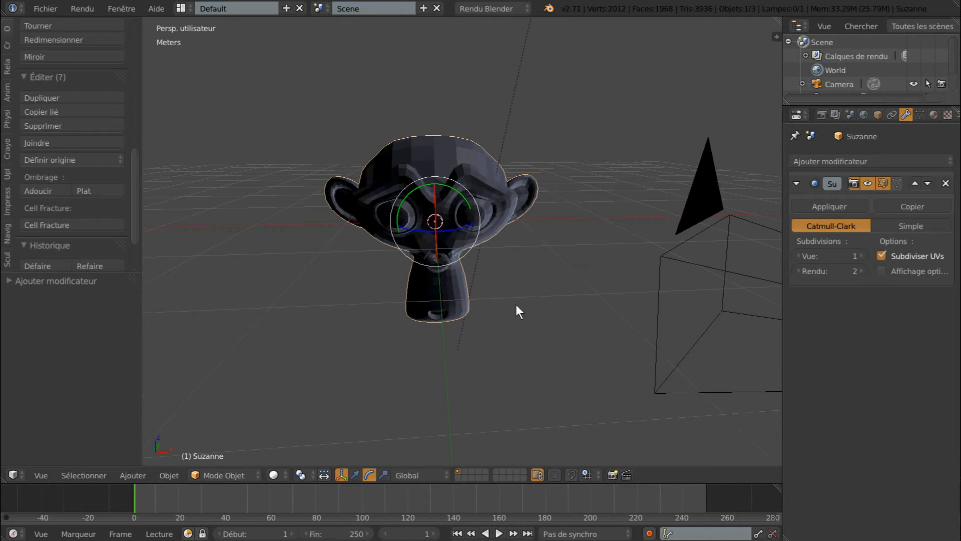
{"action": "left_click", "coordinate": [863, 255]}
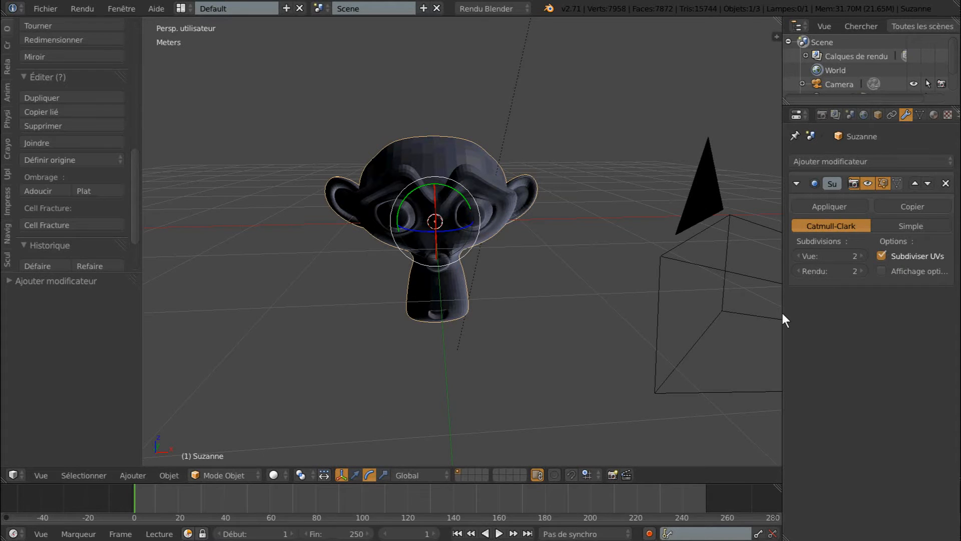
{"action": "left_click_drag", "start_coordinate": [782, 315], "coordinate": [850, 305]}
{"action": "left_click", "coordinate": [896, 256]}
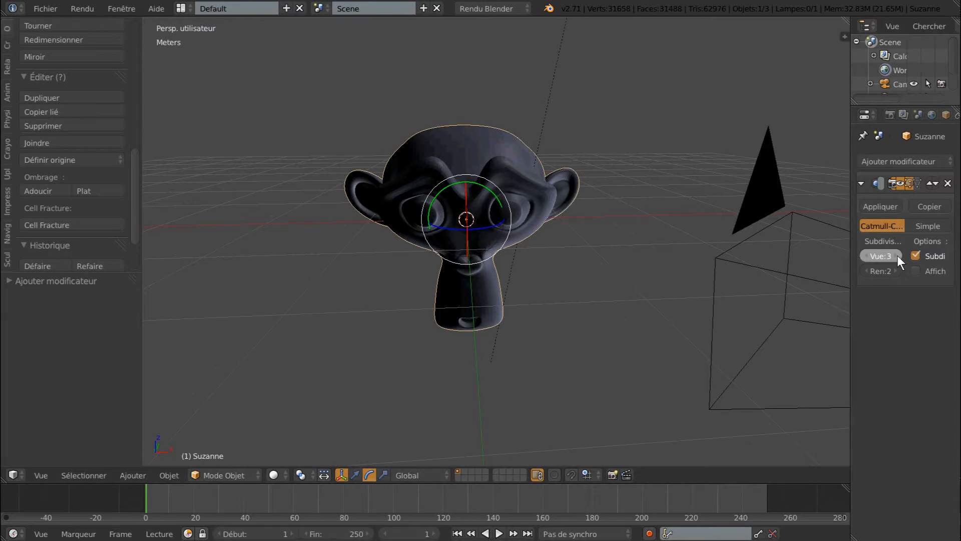
{"action": "left_click", "coordinate": [898, 256]}
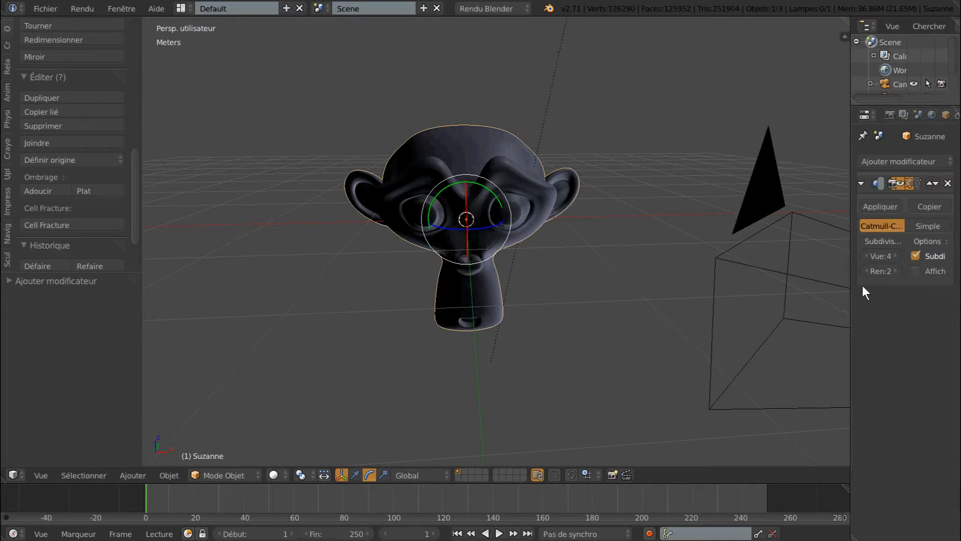
{"action": "left_click", "coordinate": [866, 256]}
{"action": "left_click", "coordinate": [867, 256]}
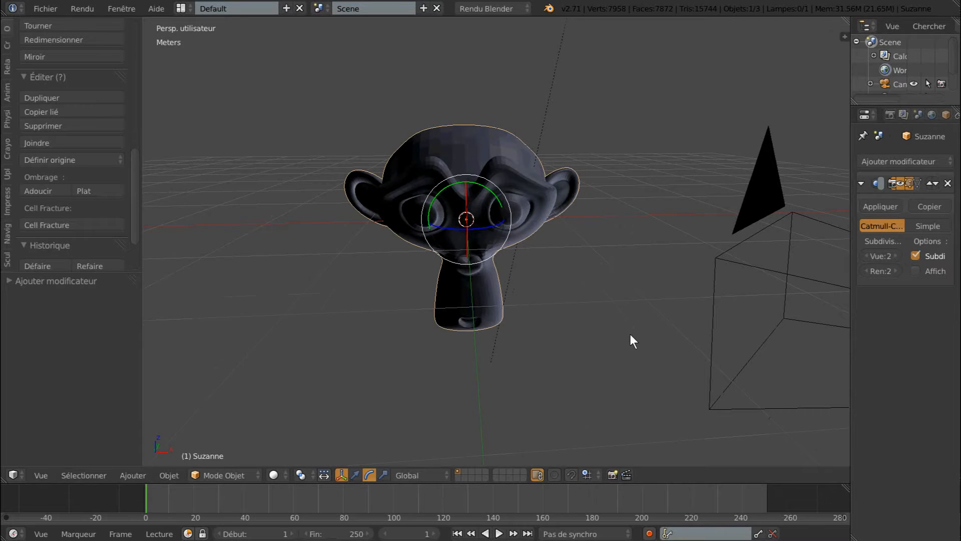
- Compare smooth and flat shading on the monkey head, and leave it with smooth shading (Adoucir)
{"action": "middle_click_drag", "start_coordinate": [630, 335], "coordinate": [623, 371]}
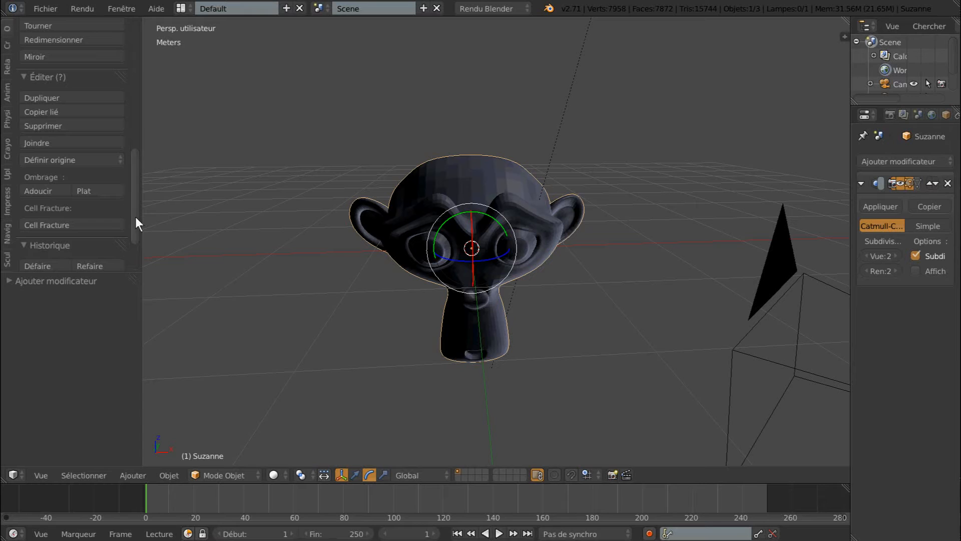
{"action": "left_click_drag", "start_coordinate": [135, 217], "coordinate": [130, 188]}
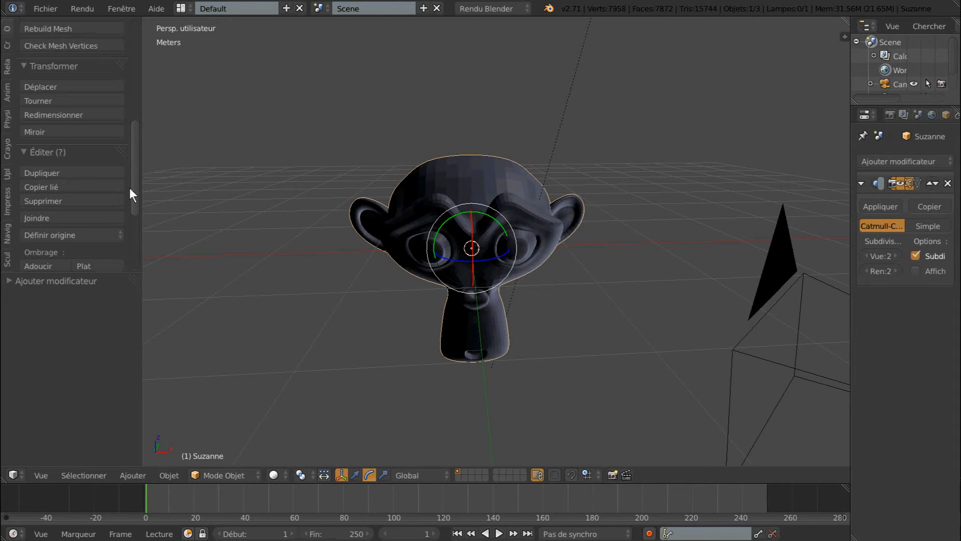
{"action": "scroll", "coordinate": [129, 188], "scroll_direction": "down", "scroll_amount": 3}
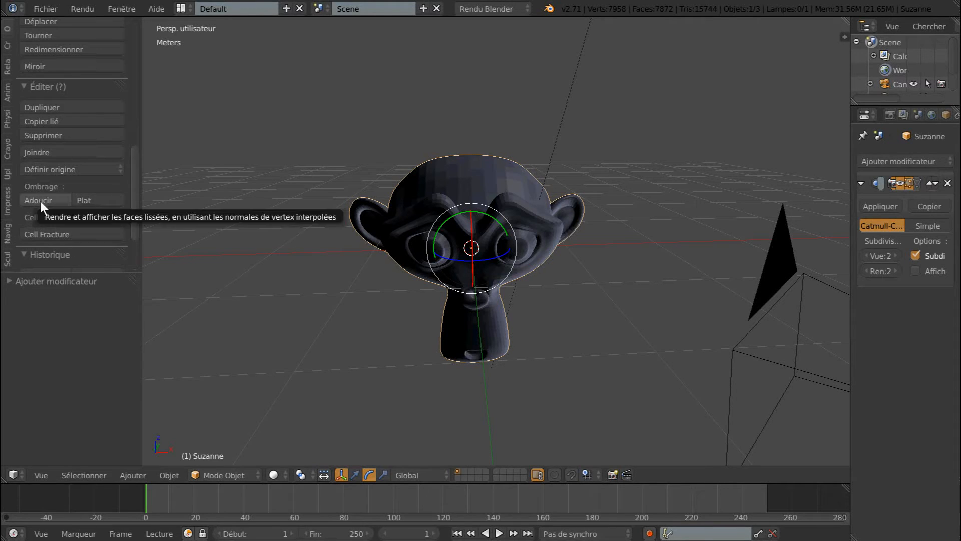
{"action": "left_click", "coordinate": [4, 29]}
{"action": "left_click_drag", "start_coordinate": [134, 73], "coordinate": [142, 197]}
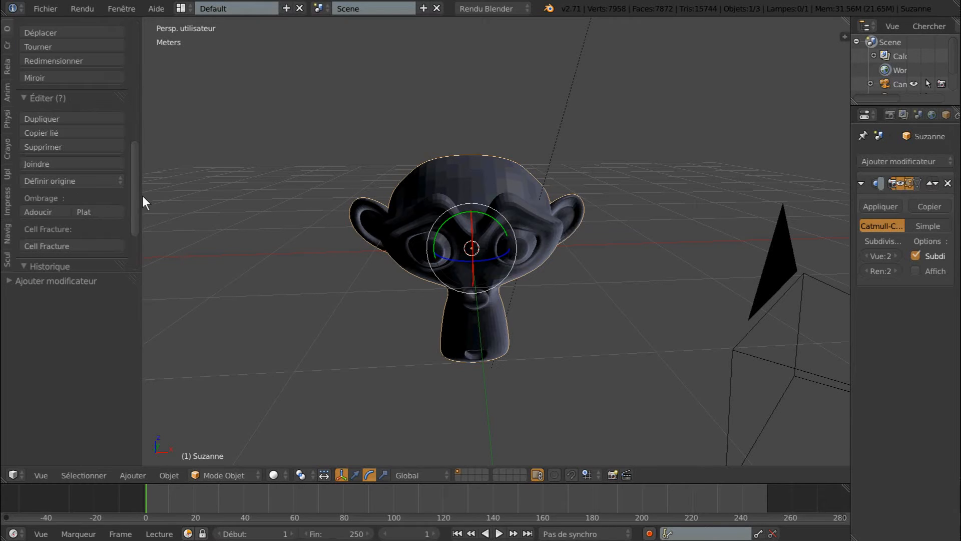
{"action": "left_click", "coordinate": [44, 212]}
{"action": "left_click", "coordinate": [86, 211]}
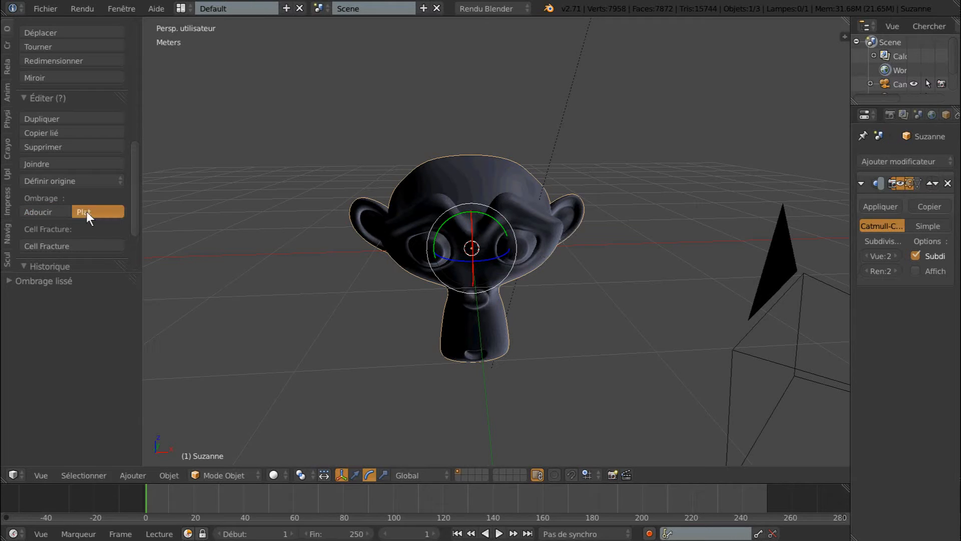
{"action": "left_click", "coordinate": [42, 212]}
{"action": "left_click", "coordinate": [83, 212]}
{"action": "left_click", "coordinate": [58, 212]}
- Switch the monkey head to Edit Mode, and deselect and reselect its entire mesh
{"action": "middle_click_drag", "start_coordinate": [256, 273], "coordinate": [564, 298]}
{"action": "scroll", "coordinate": [278, 282], "scroll_direction": "up", "scroll_amount": 3}
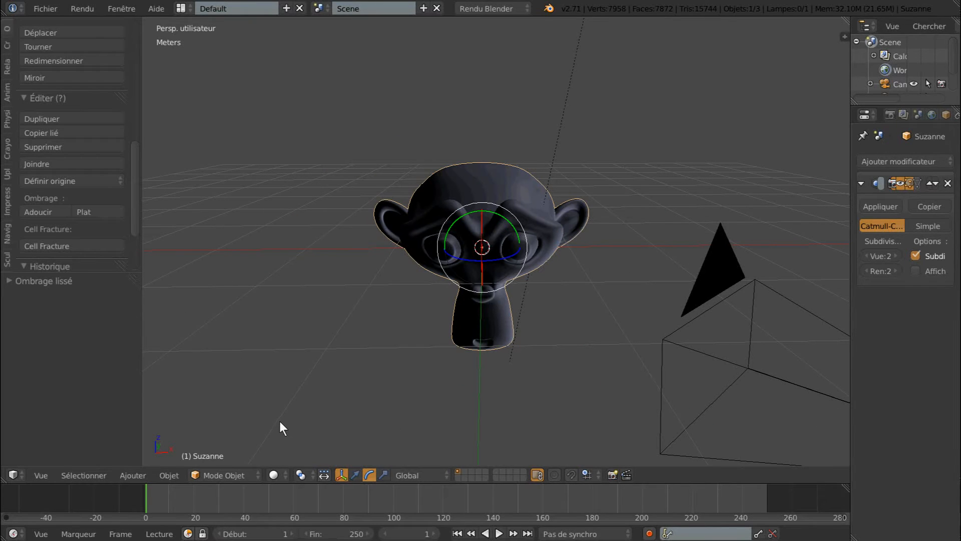
{"action": "left_click", "coordinate": [208, 476]}
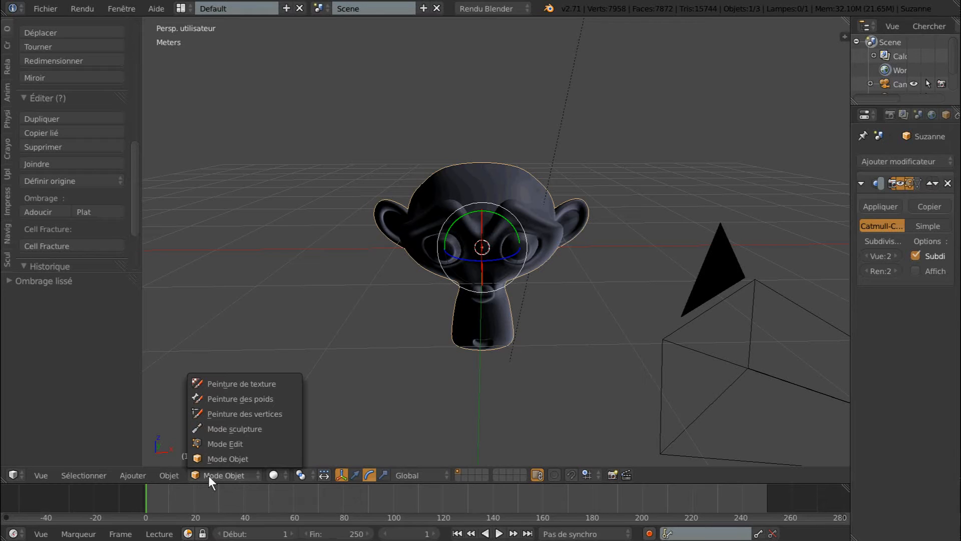
{"action": "left_click", "coordinate": [218, 445]}
{"action": "middle_click_drag", "start_coordinate": [221, 443], "coordinate": [302, 414]}
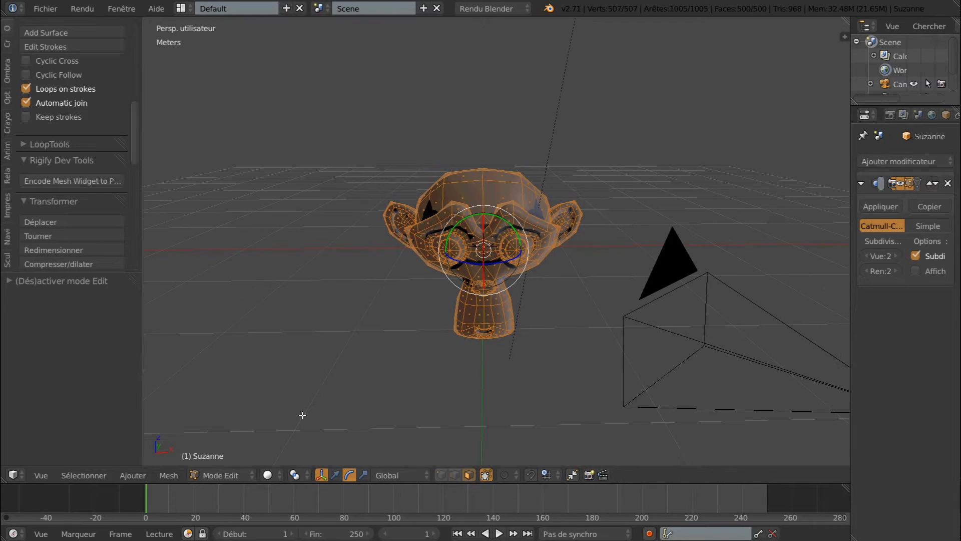
{"action": "scroll", "coordinate": [370, 247], "scroll_direction": "up", "scroll_amount": 2}
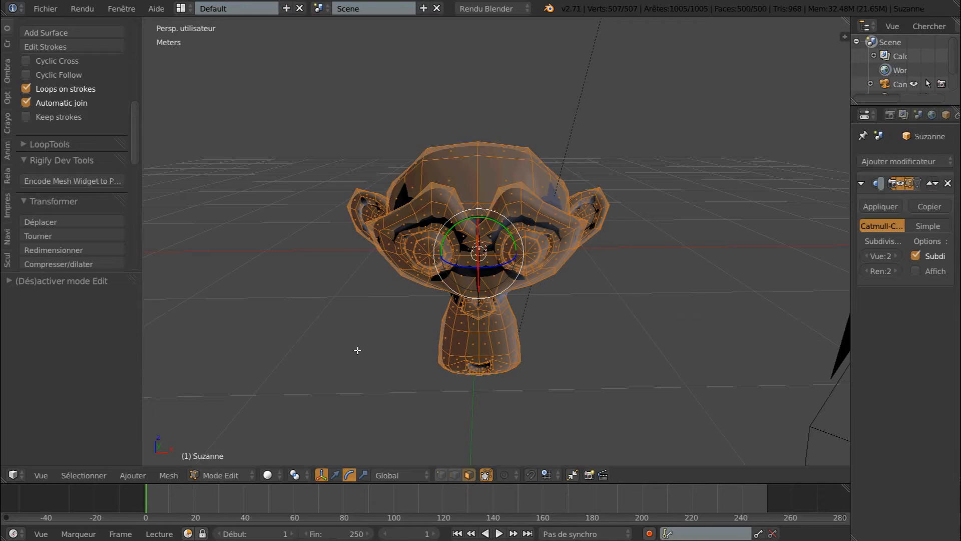
{"action": "key", "text": "a"}
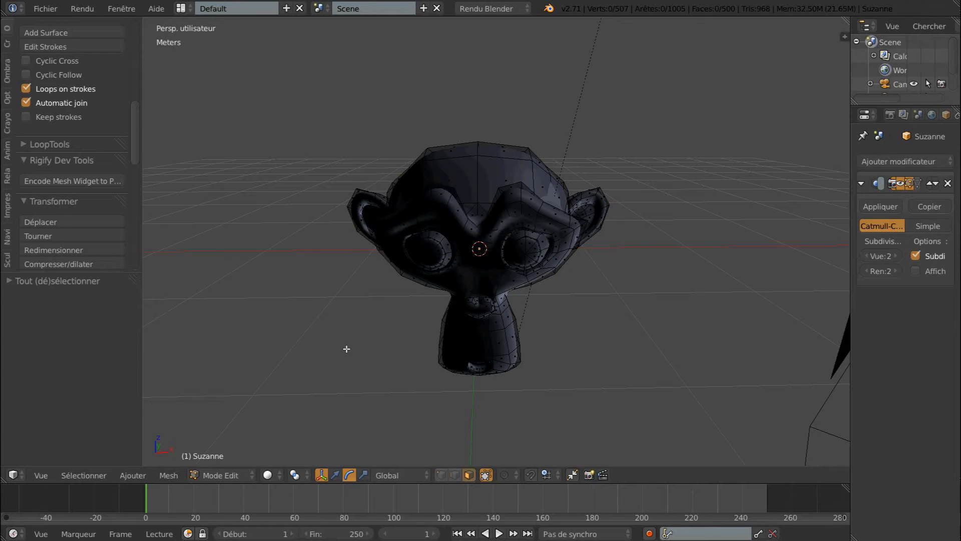
{"action": "key", "text": "a"}
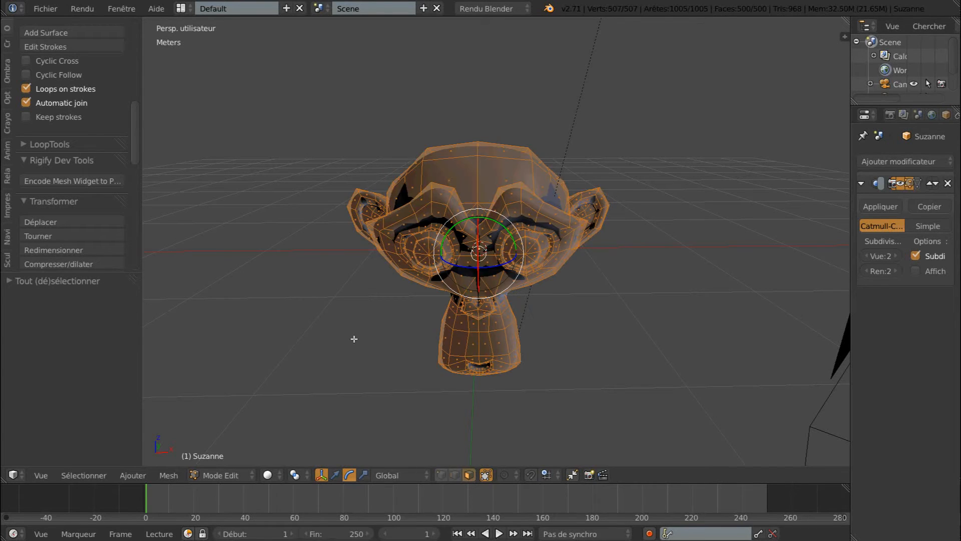
{"action": "scroll", "coordinate": [354, 339], "scroll_direction": "down", "scroll_amount": 1}
{"action": "scroll", "coordinate": [357, 338], "scroll_direction": "up", "scroll_amount": 2}
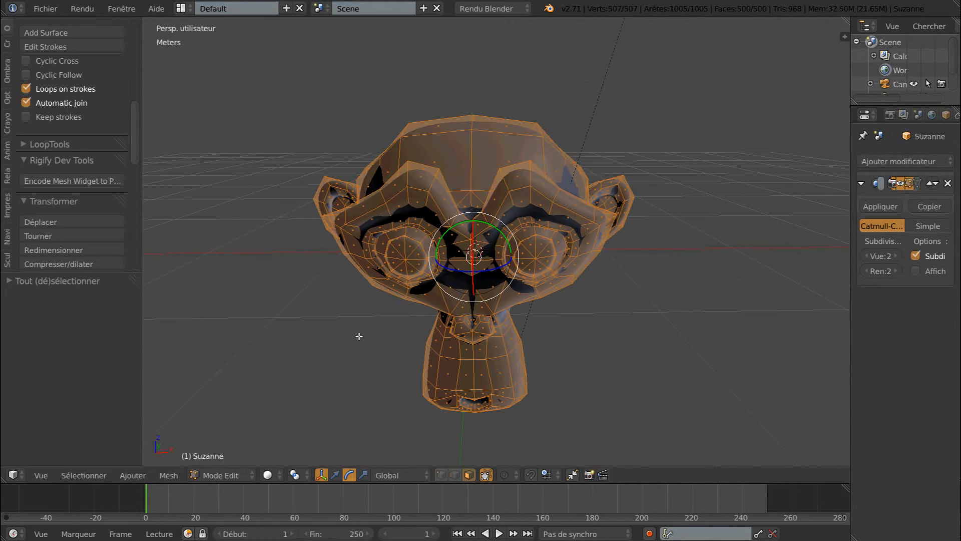
{"action": "scroll", "coordinate": [361, 338], "scroll_direction": "down", "scroll_amount": 1}
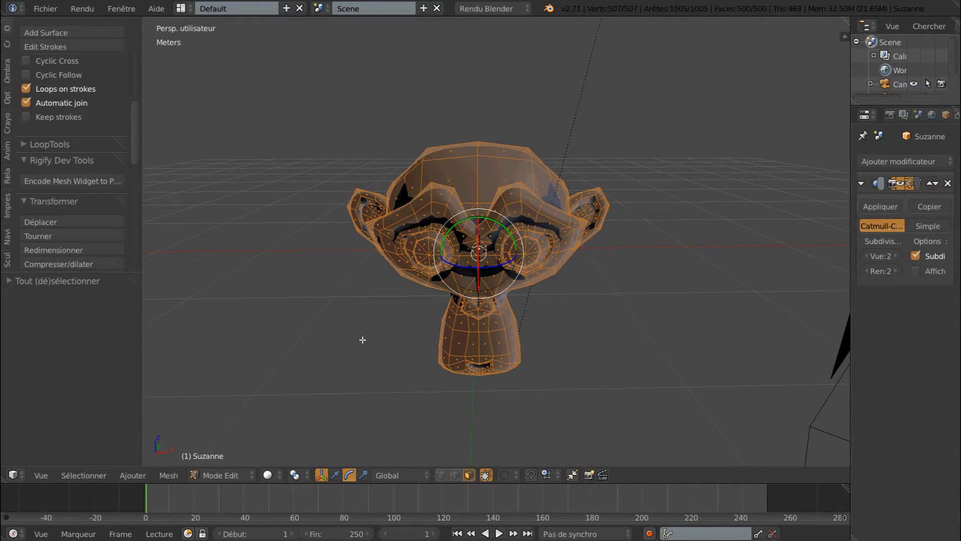
{"action": "scroll", "coordinate": [363, 340], "scroll_direction": "down", "scroll_amount": 1}
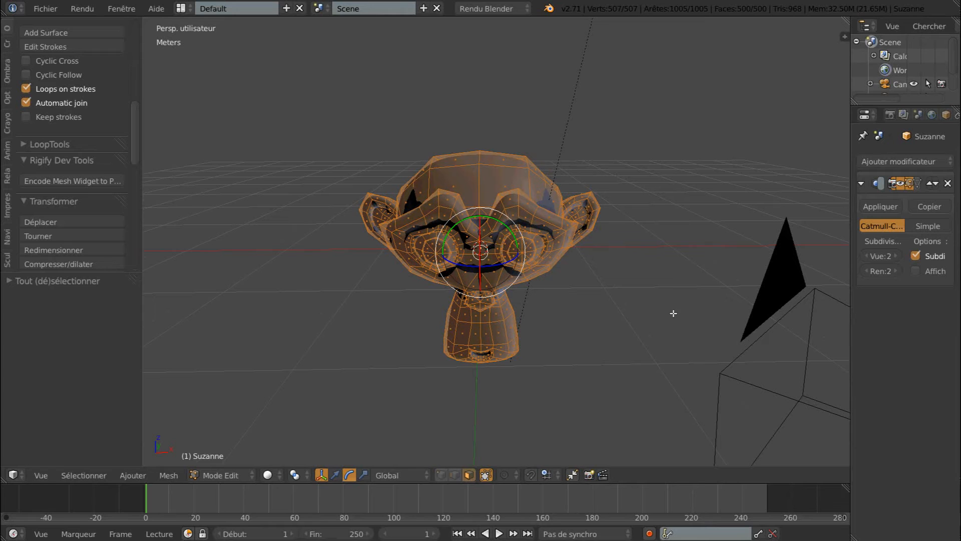
{"action": "scroll", "coordinate": [676, 308], "scroll_direction": "up", "scroll_amount": 1}
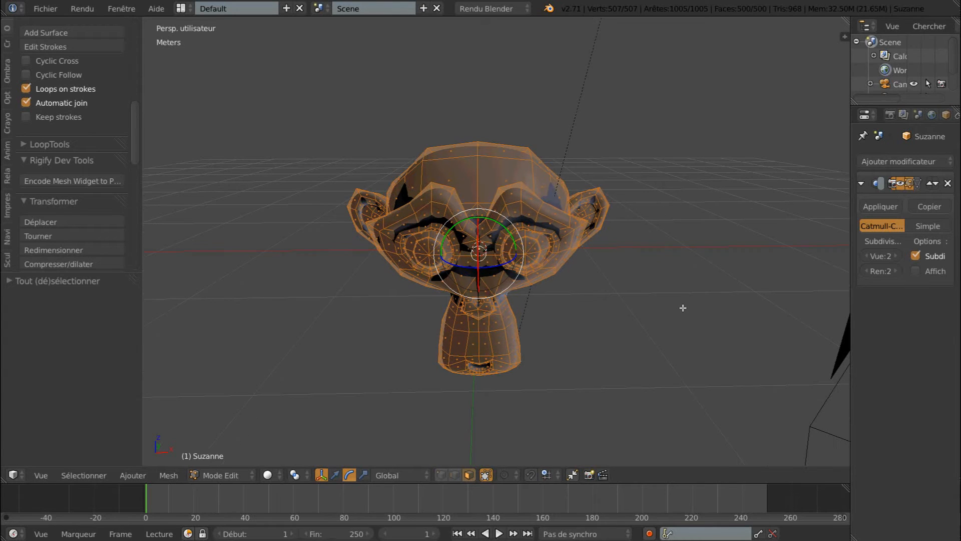
{"action": "mouse_move", "coordinate": [683, 308]}
{"action": "middle_mouse_down"}
{"action": "mouse_move", "coordinate": [692, 293]}
{"action": "mouse_move", "coordinate": [682, 298]}
{"action": "middle_mouse_up"}
{"action": "scroll", "coordinate": [612, 303], "scroll_direction": "down", "scroll_amount": 1}
{"action": "mouse_move", "coordinate": [612, 303]}
{"action": "middle_mouse_down"}
{"action": "mouse_move", "coordinate": [621, 301]}
{"action": "mouse_move", "coordinate": [611, 315]}
{"action": "middle_mouse_up"}
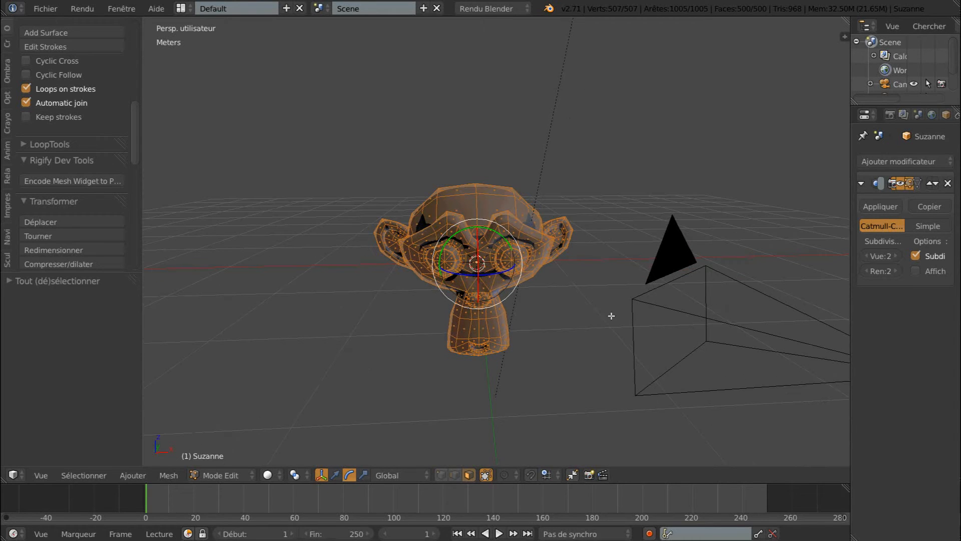
{"action": "scroll", "coordinate": [611, 315], "scroll_direction": "up", "scroll_amount": 1}
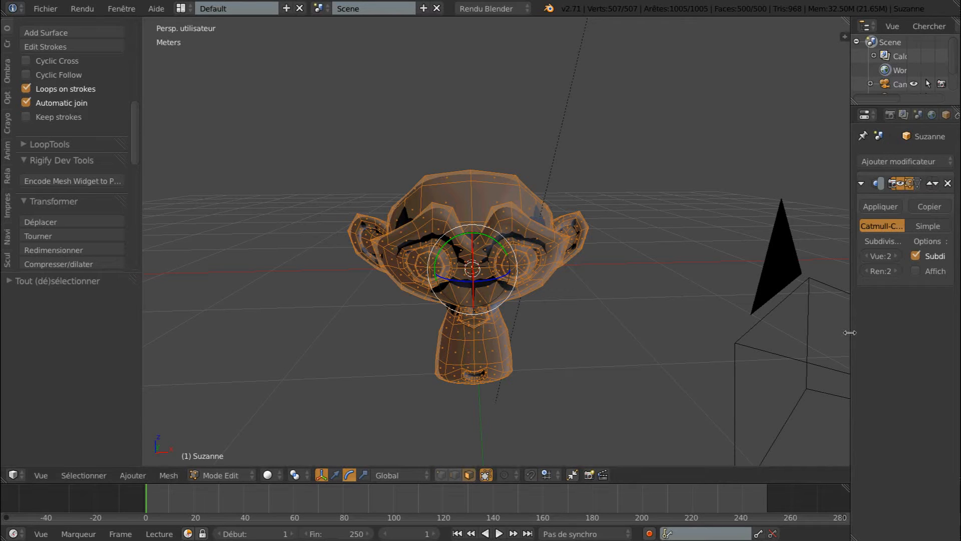
- Widen the properties area and create a new material for the monkey head
{"action": "left_click_drag", "start_coordinate": [850, 332], "coordinate": [743, 337]}
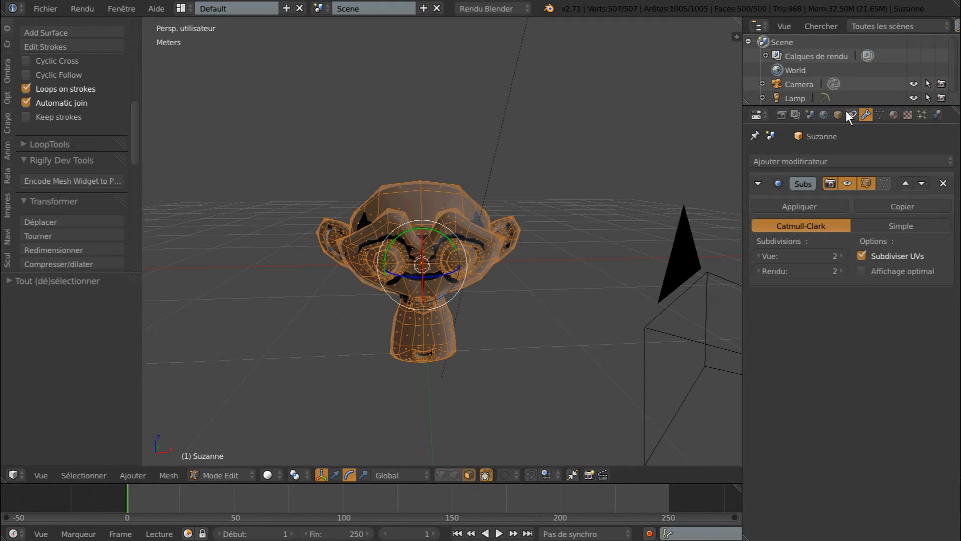
{"action": "left_click", "coordinate": [893, 114]}
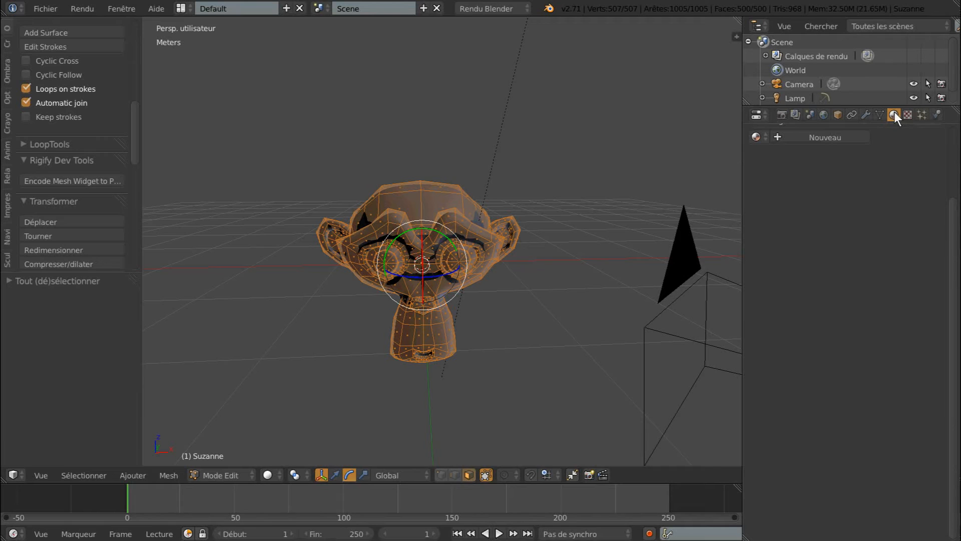
{"action": "scroll", "coordinate": [948, 237], "scroll_direction": "up", "scroll_amount": 3}
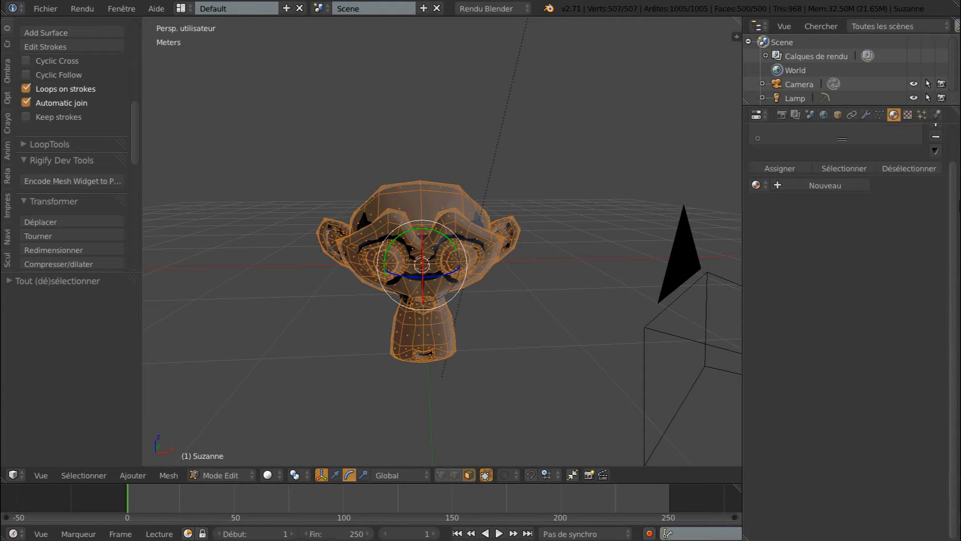
{"action": "scroll", "coordinate": [848, 308], "scroll_direction": "up", "scroll_amount": 2}
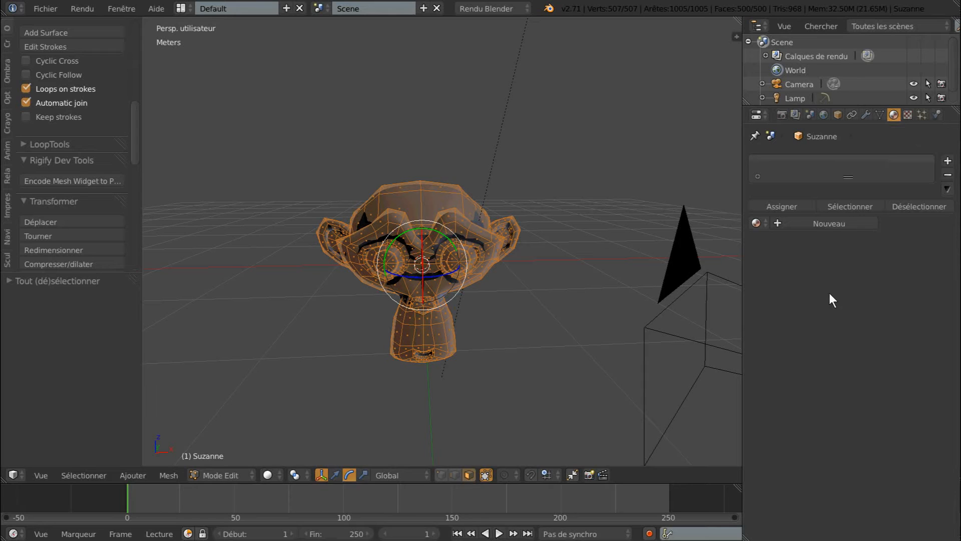
{"action": "left_click", "coordinate": [819, 223]}
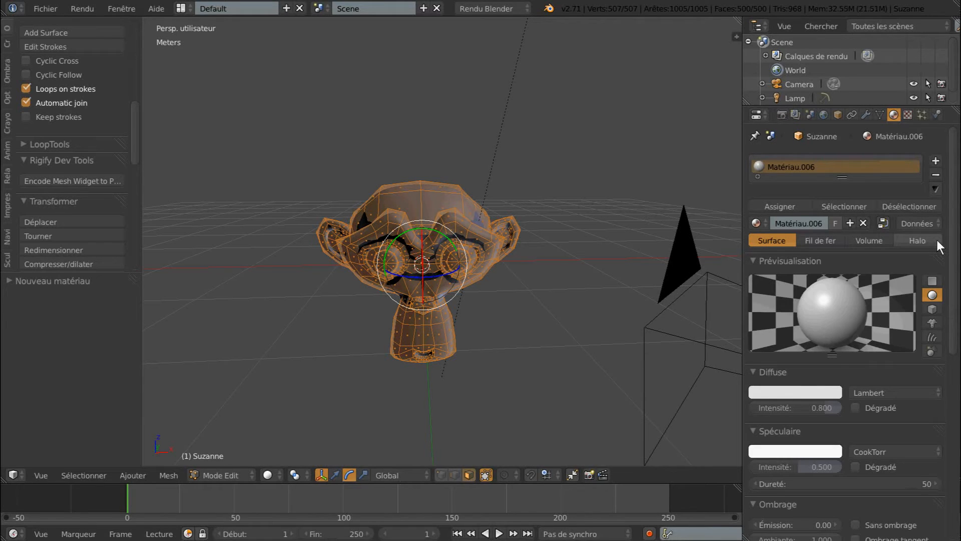
- Make the monkey's new material shadeless by enabling Sans ombrage
{"action": "scroll", "coordinate": [937, 239], "scroll_direction": "down", "scroll_amount": 3}
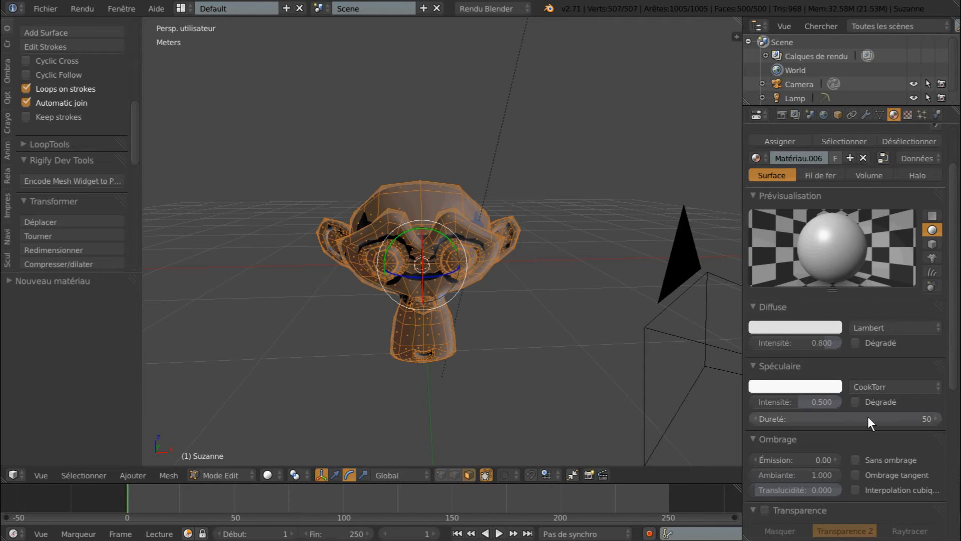
{"action": "scroll", "coordinate": [872, 431], "scroll_direction": "down", "scroll_amount": 2}
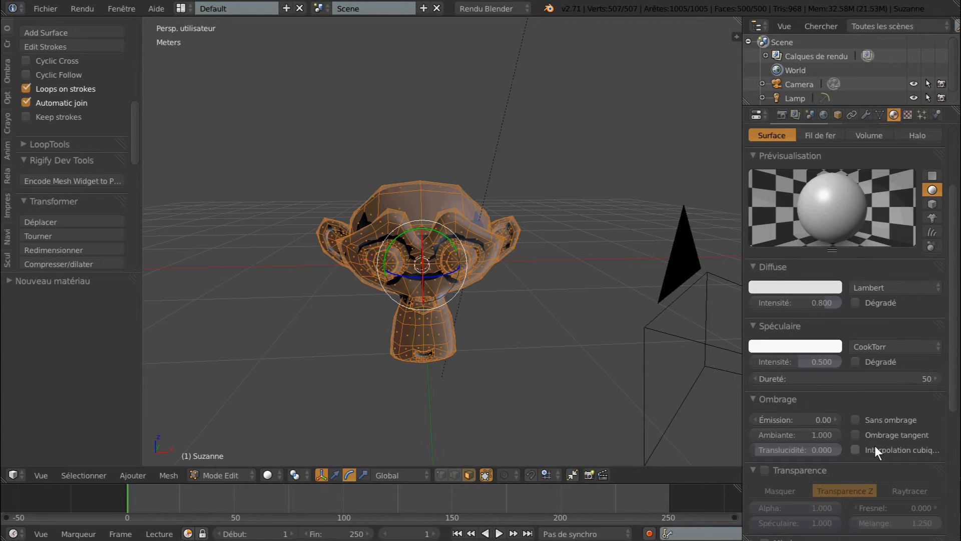
{"action": "left_click", "coordinate": [853, 419]}
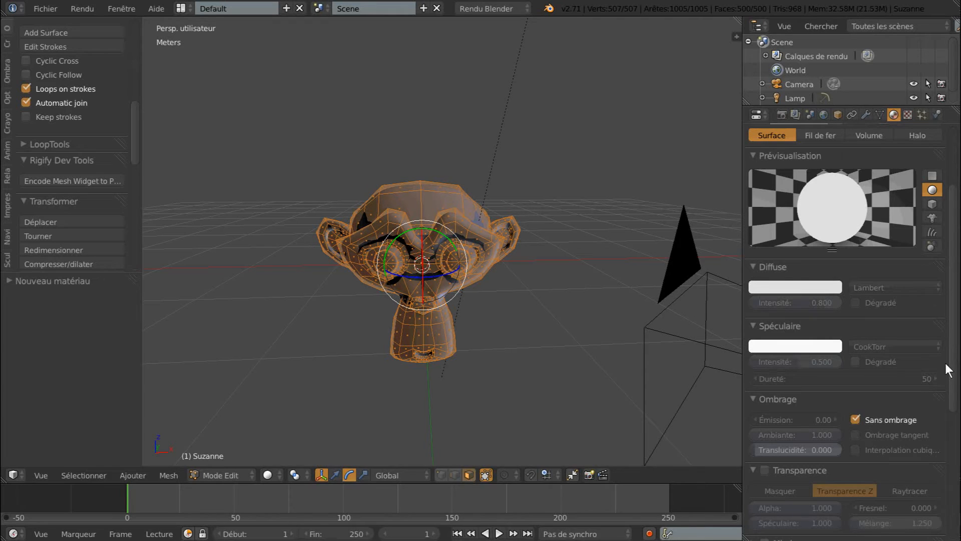
{"action": "scroll", "coordinate": [954, 360], "scroll_direction": "up", "scroll_amount": 1}
{"action": "left_click_drag", "start_coordinate": [953, 359], "coordinate": [957, 322]}
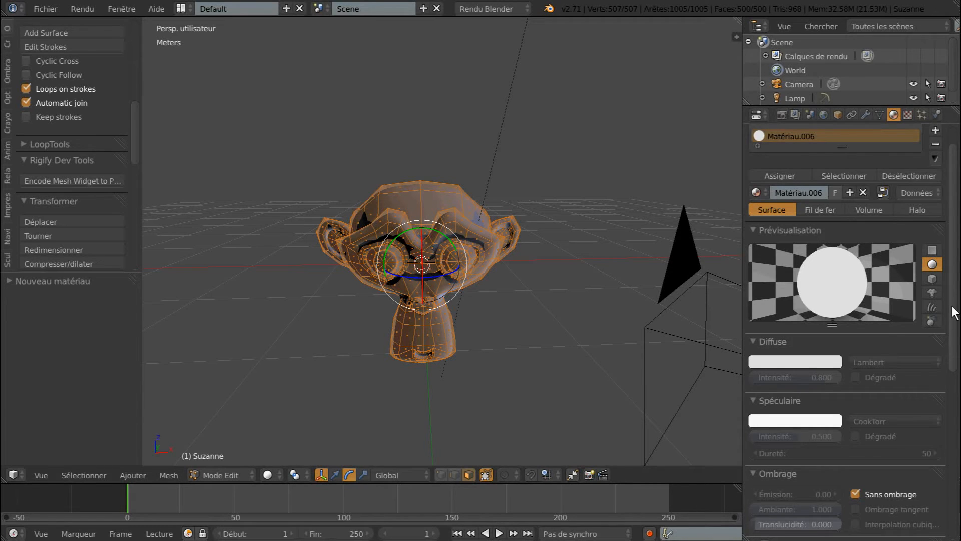
{"action": "left_click_drag", "start_coordinate": [954, 312], "coordinate": [956, 281]}
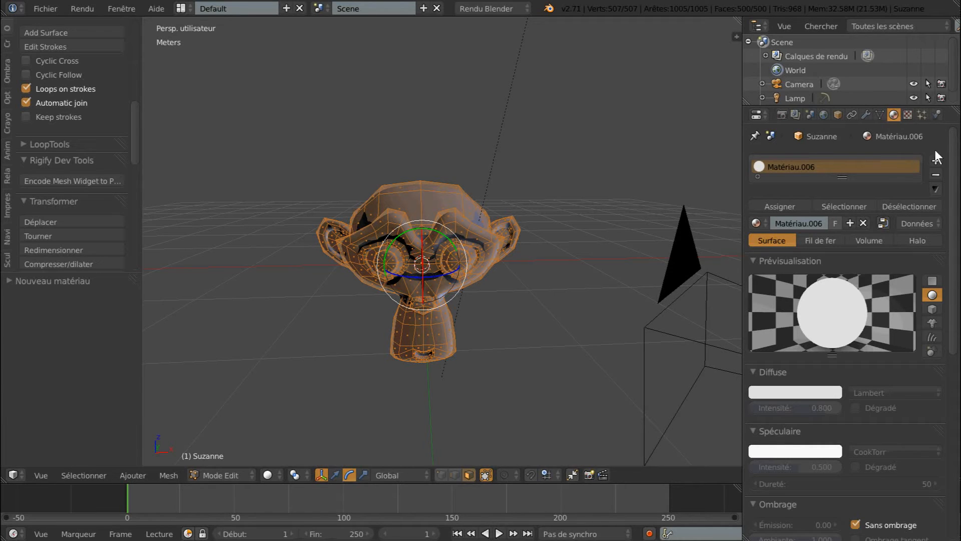
- Add a new texture to the monkey's material and set its type to Image ou vidéo
{"action": "left_click", "coordinate": [908, 114]}
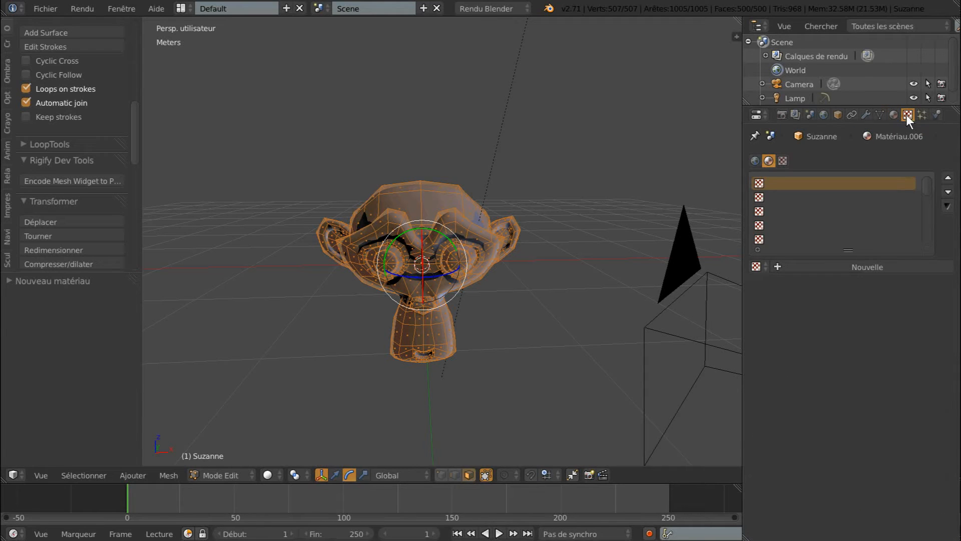
{"action": "left_click", "coordinate": [867, 269]}
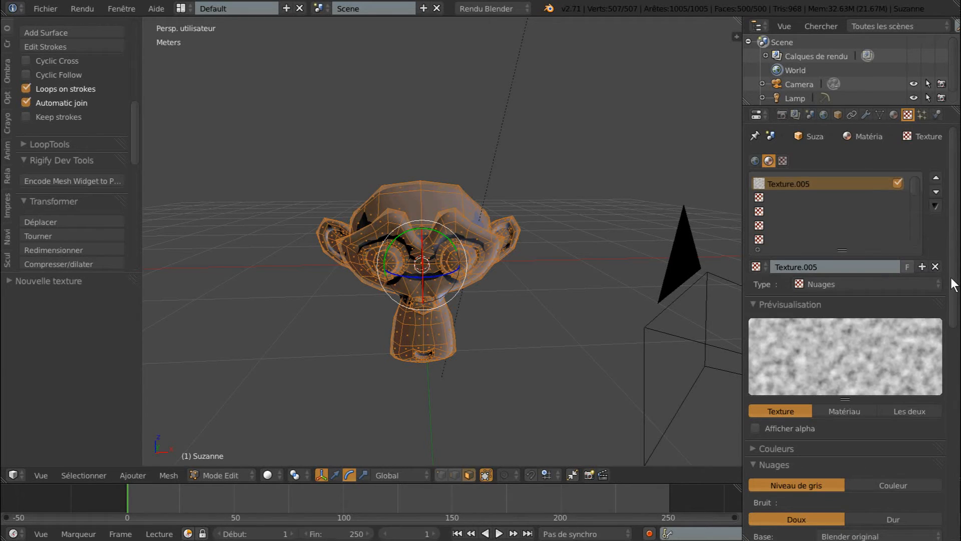
{"action": "left_click", "coordinate": [858, 285]}
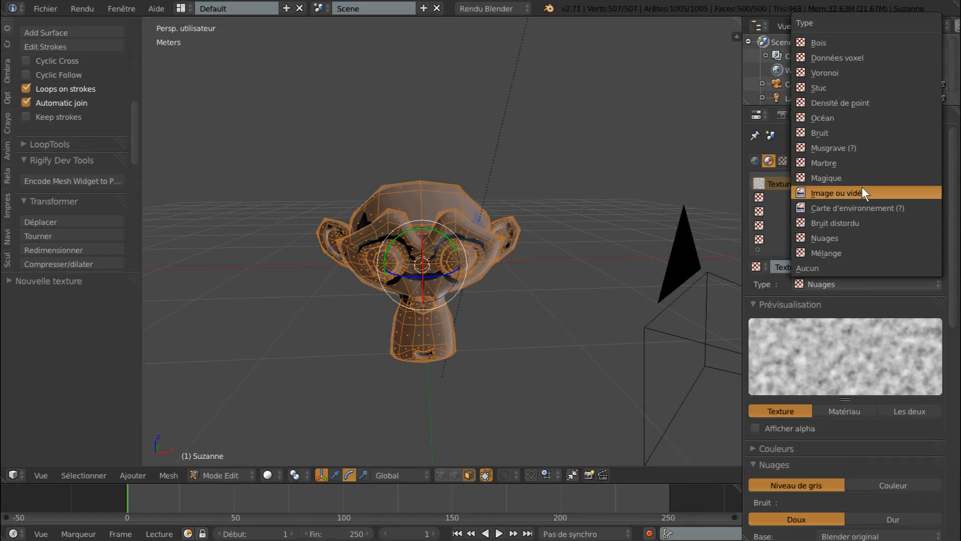
{"action": "left_click", "coordinate": [844, 192]}
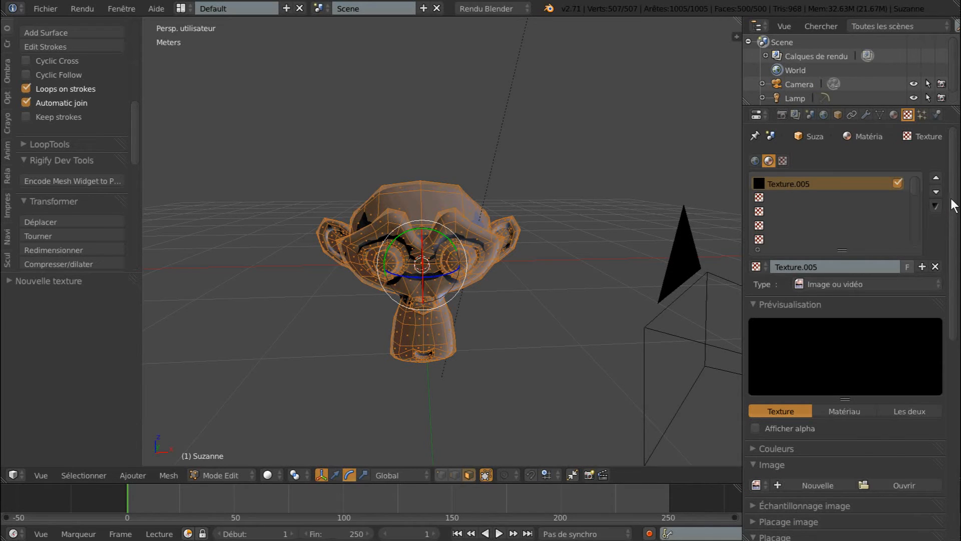
- Load 1.png from A.PERSO's Pack 73 textures reflet SVM6 folder as the texture's image
{"action": "scroll", "coordinate": [952, 208], "scroll_direction": "down", "scroll_amount": 1}
{"action": "left_click_drag", "start_coordinate": [953, 205], "coordinate": [955, 300]}
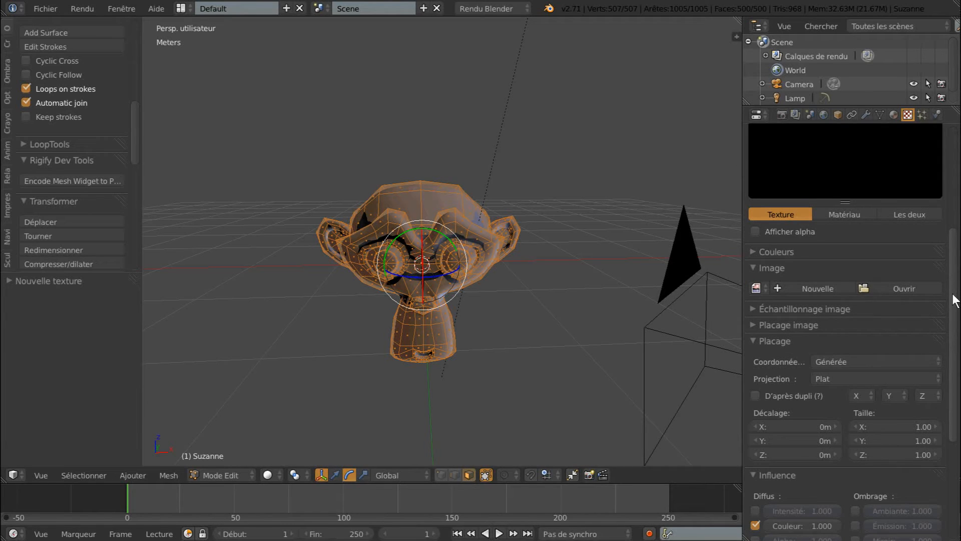
{"action": "left_click", "coordinate": [905, 288]}
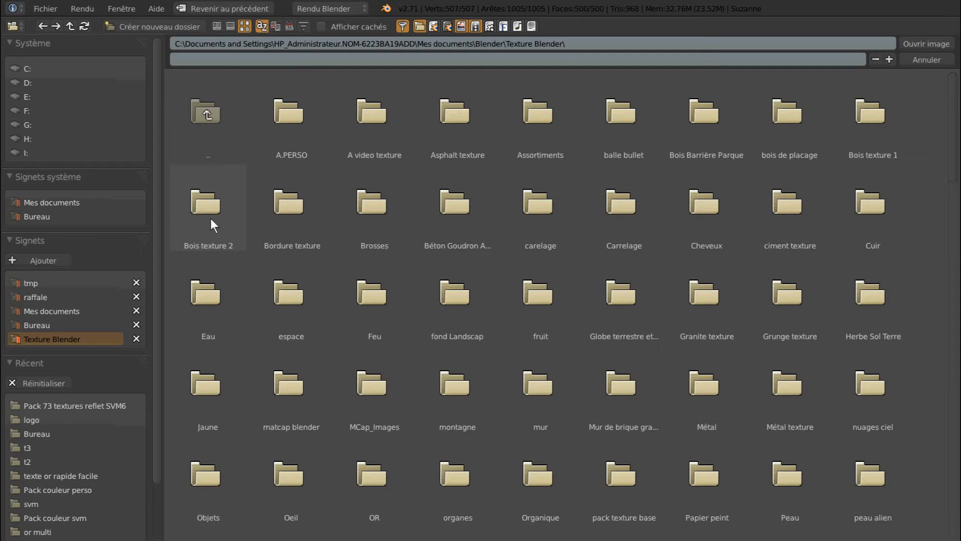
{"action": "left_click", "coordinate": [282, 111]}
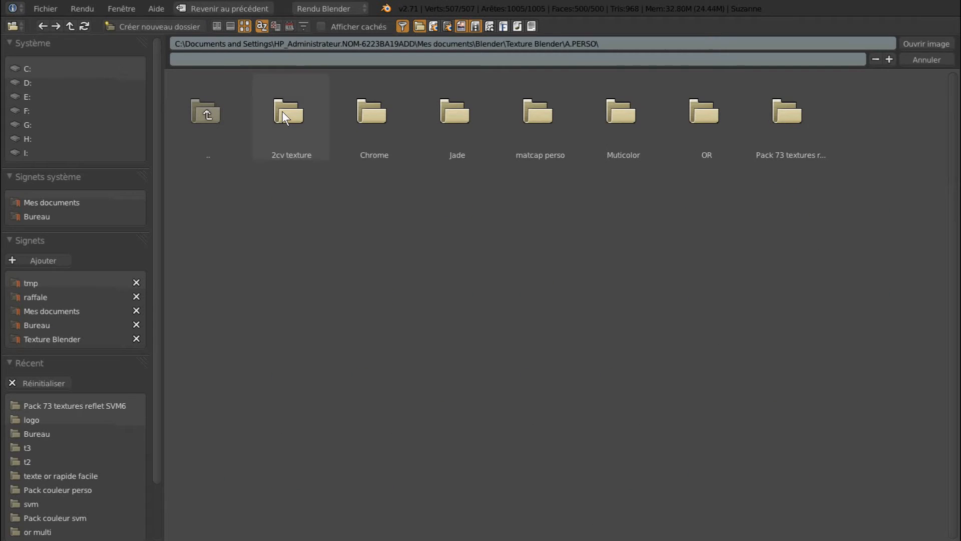
{"action": "left_click", "coordinate": [790, 116]}
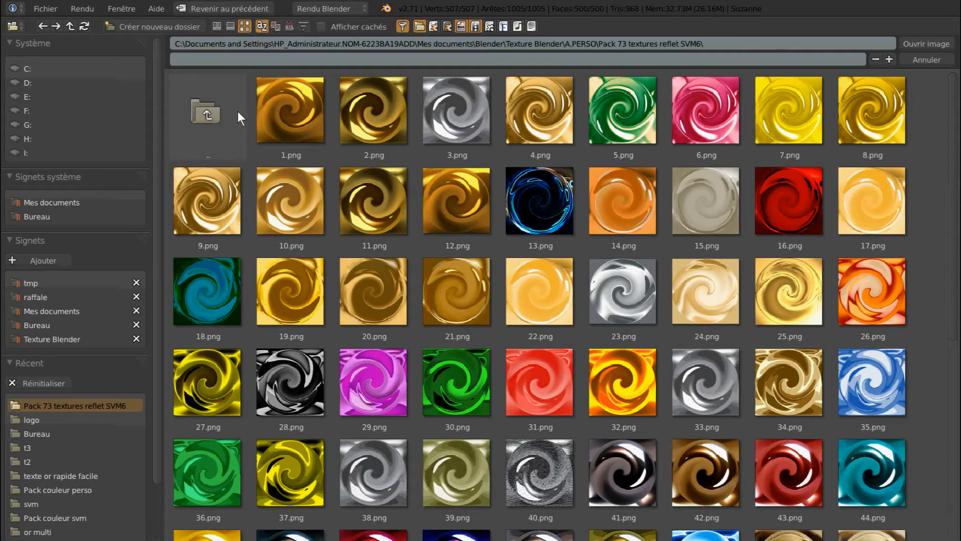
{"action": "left_click", "coordinate": [292, 105]}
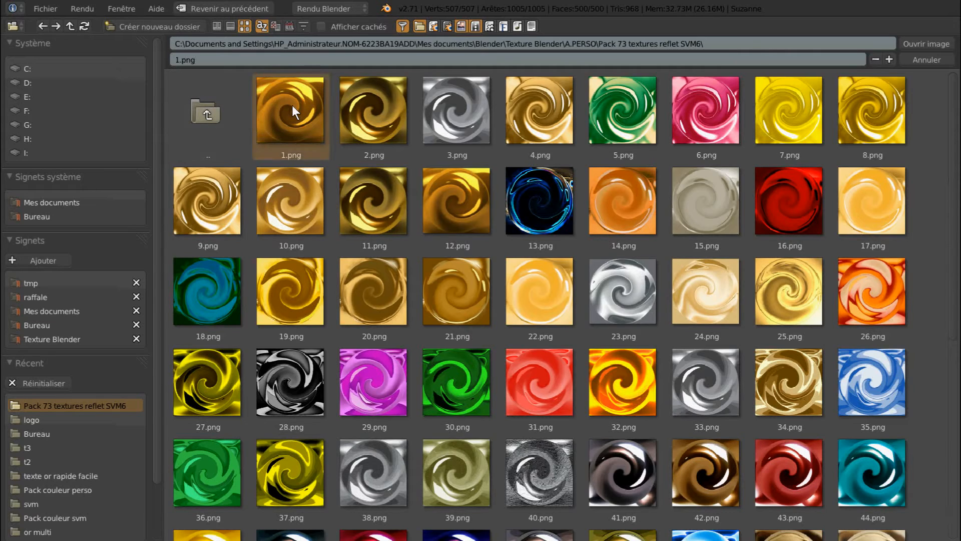
{"action": "left_click", "coordinate": [932, 44]}
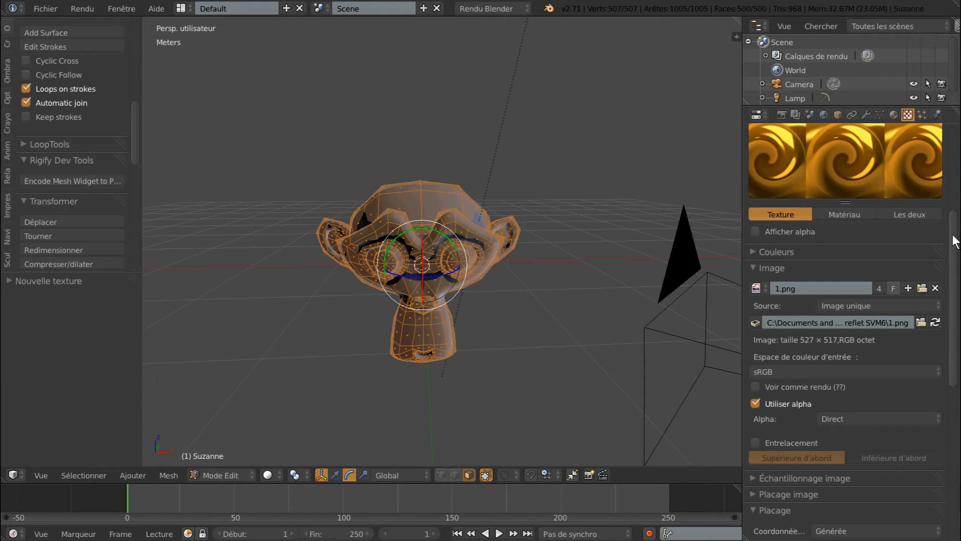
- Set the image texture's mapping coordinates to Réflexion
{"action": "scroll", "coordinate": [884, 240], "scroll_direction": "up", "scroll_amount": 3}
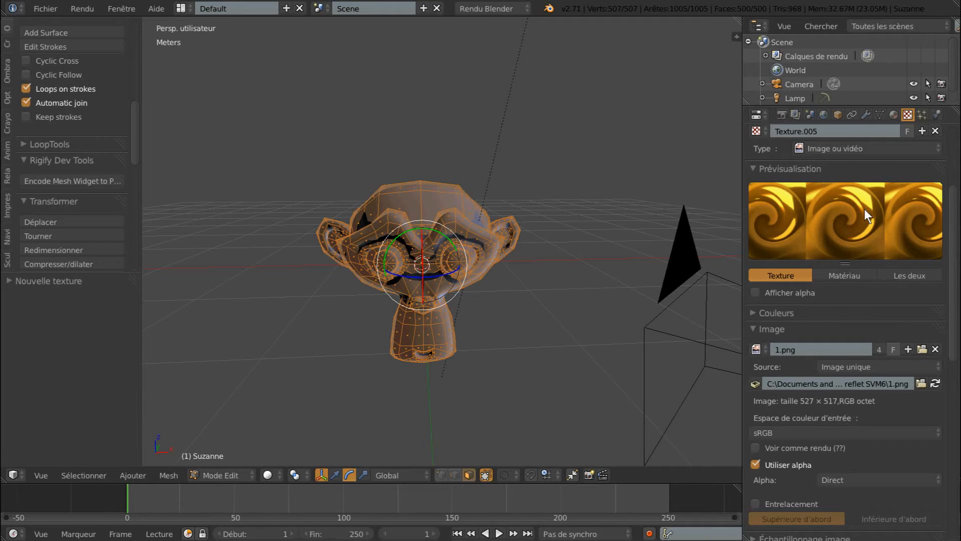
{"action": "scroll", "coordinate": [864, 208], "scroll_direction": "down", "scroll_amount": 5}
{"action": "left_click_drag", "start_coordinate": [954, 279], "coordinate": [958, 321]}
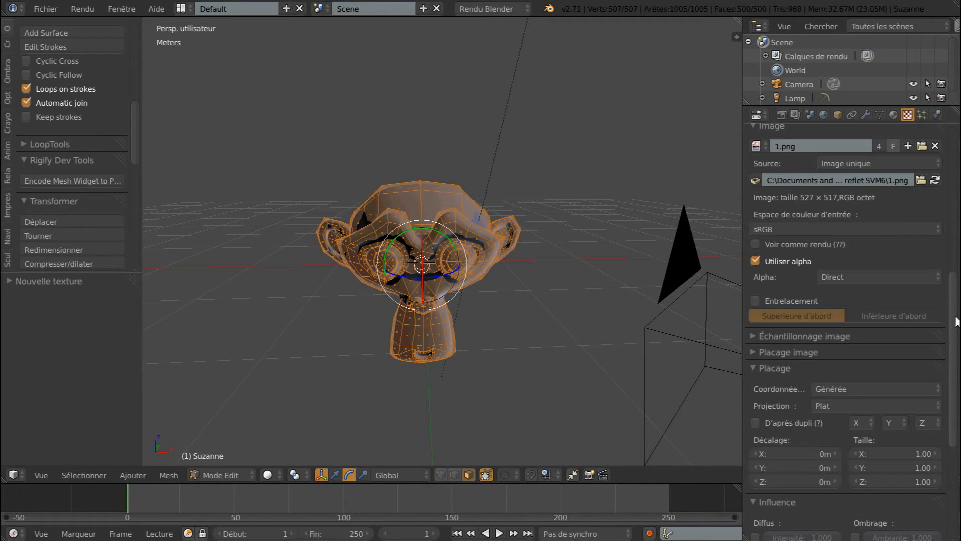
{"action": "scroll", "coordinate": [912, 337], "scroll_direction": "down", "scroll_amount": 3}
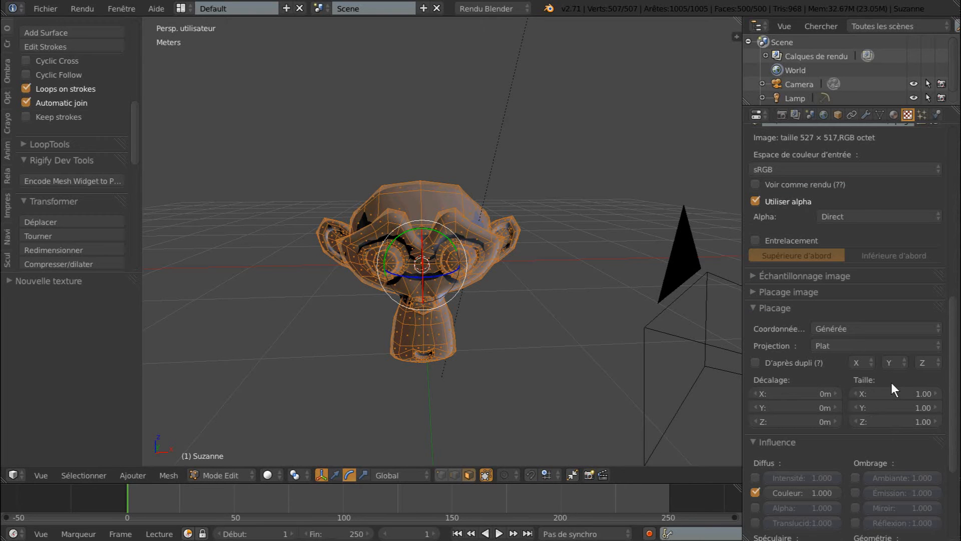
{"action": "left_click", "coordinate": [869, 327]}
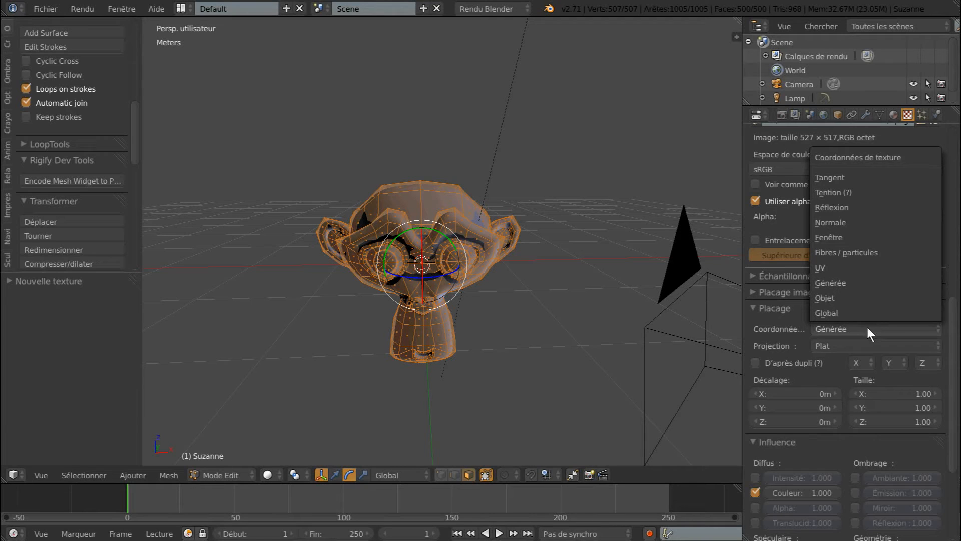
{"action": "left_click", "coordinate": [872, 206]}
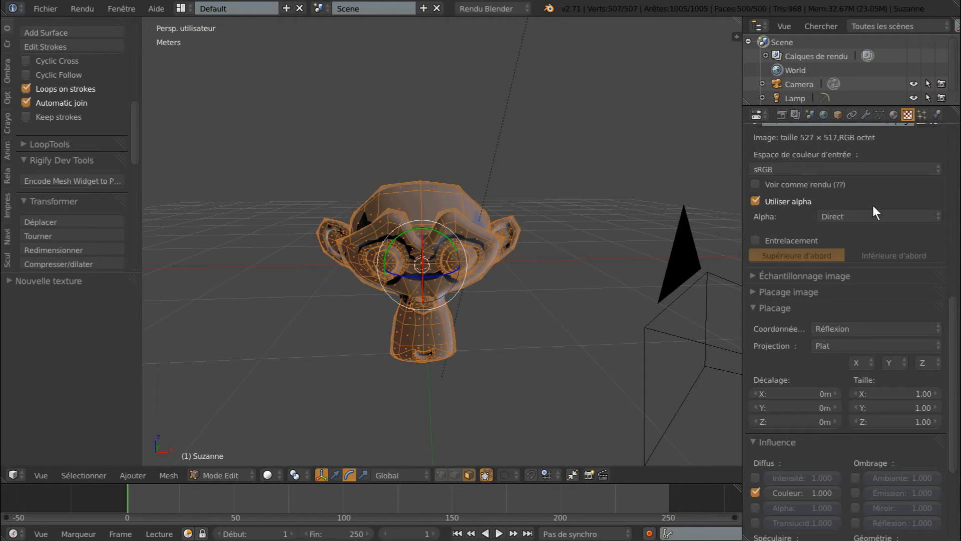
{"action": "left_click", "coordinate": [868, 332]}
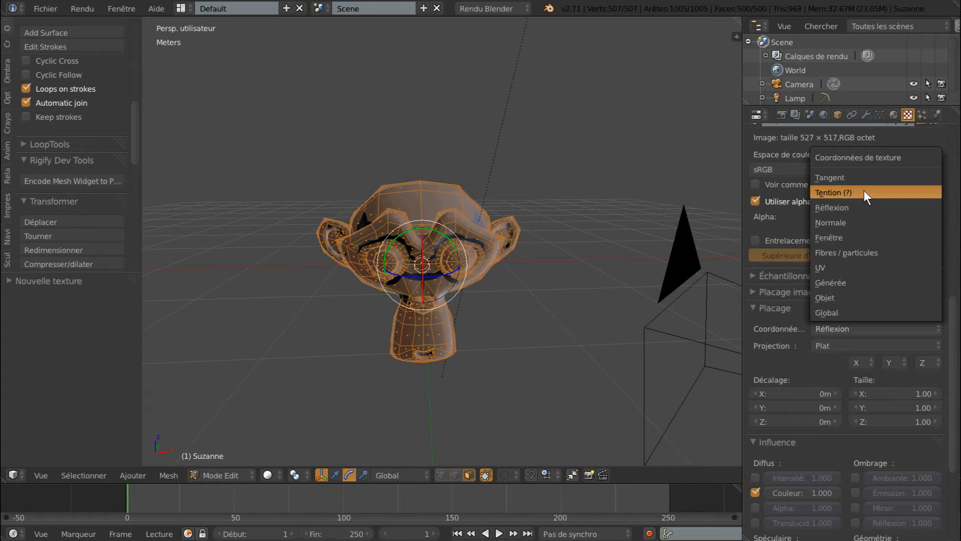
{"action": "left_click", "coordinate": [861, 209]}
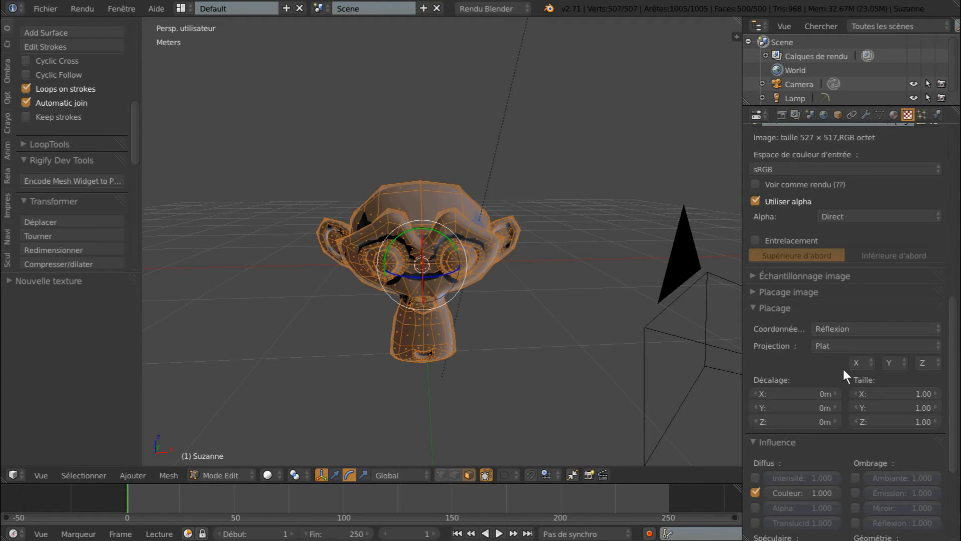
- Try the Sphère projection for the reflection texture and check it in the material preview
{"action": "left_click", "coordinate": [870, 346]}
{"action": "left_click", "coordinate": [945, 350]}
{"action": "left_click", "coordinate": [893, 345]}
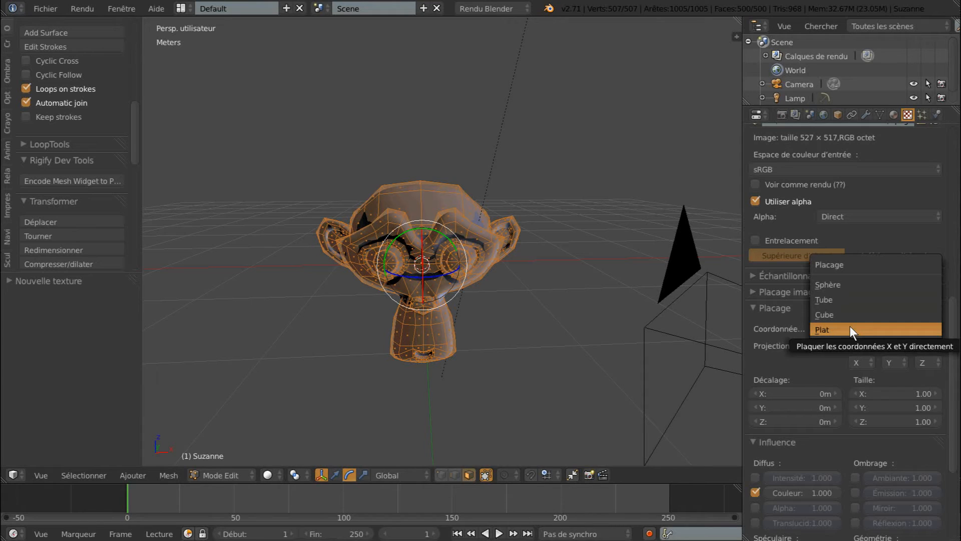
{"action": "left_click", "coordinate": [863, 284]}
{"action": "scroll", "coordinate": [954, 295], "scroll_direction": "up", "scroll_amount": 3}
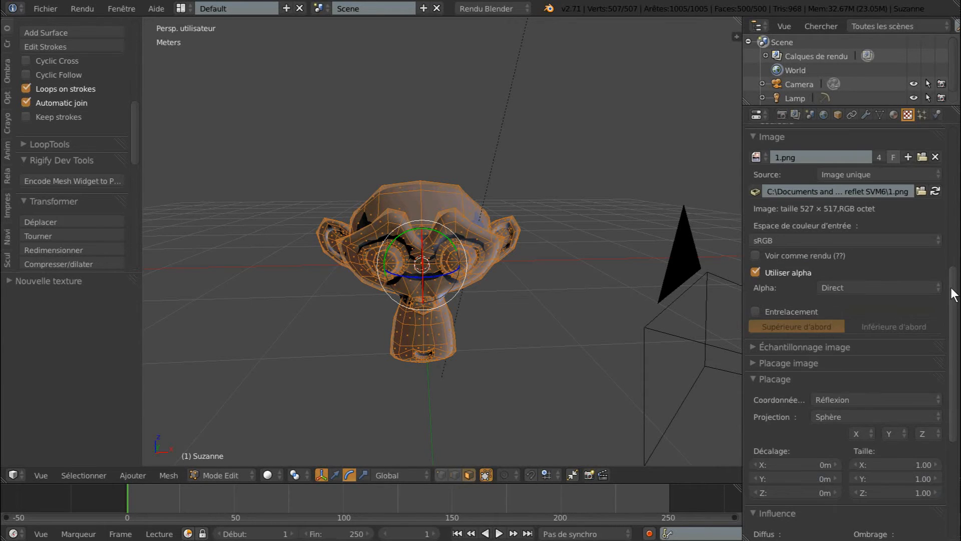
{"action": "scroll", "coordinate": [953, 295], "scroll_direction": "up", "scroll_amount": 3}
{"action": "left_click", "coordinate": [894, 114]}
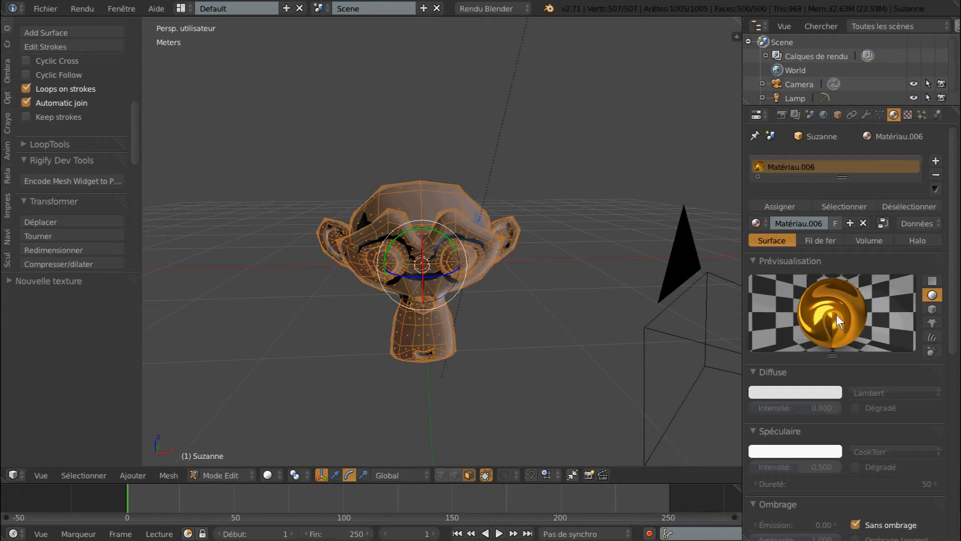
- Set the reflection texture's projection to Plat and check the material preview
{"action": "left_click", "coordinate": [908, 114]}
{"action": "left_click_drag", "start_coordinate": [954, 266], "coordinate": [959, 310]}
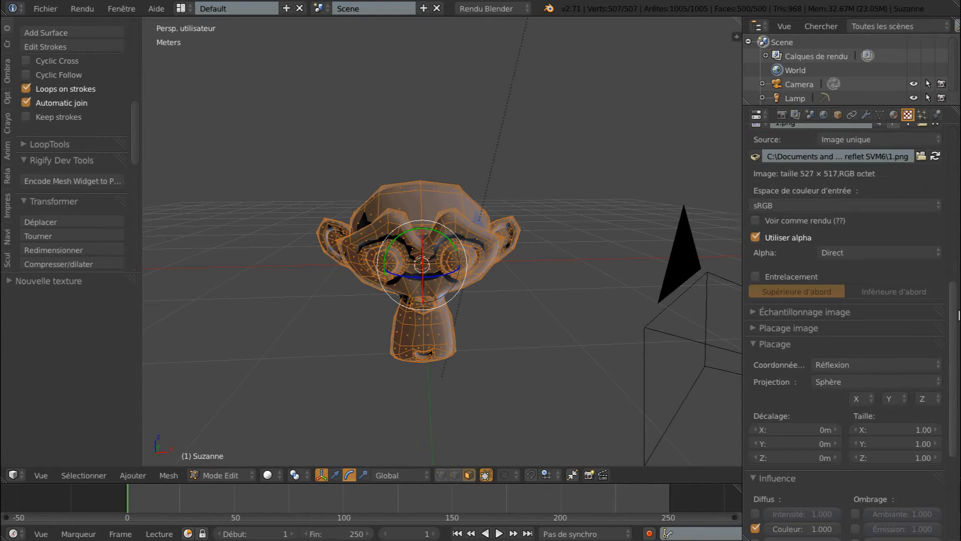
{"action": "left_click", "coordinate": [875, 380]}
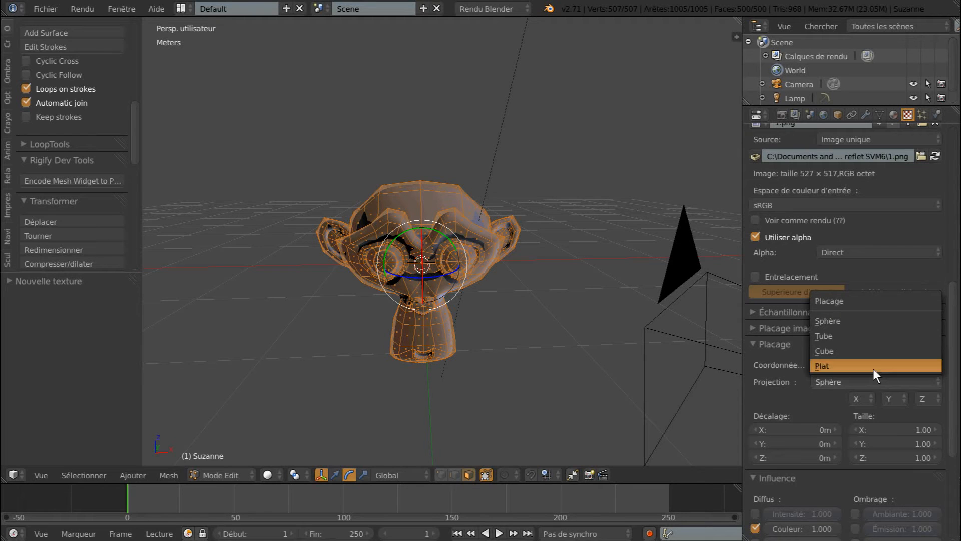
{"action": "left_click", "coordinate": [874, 369]}
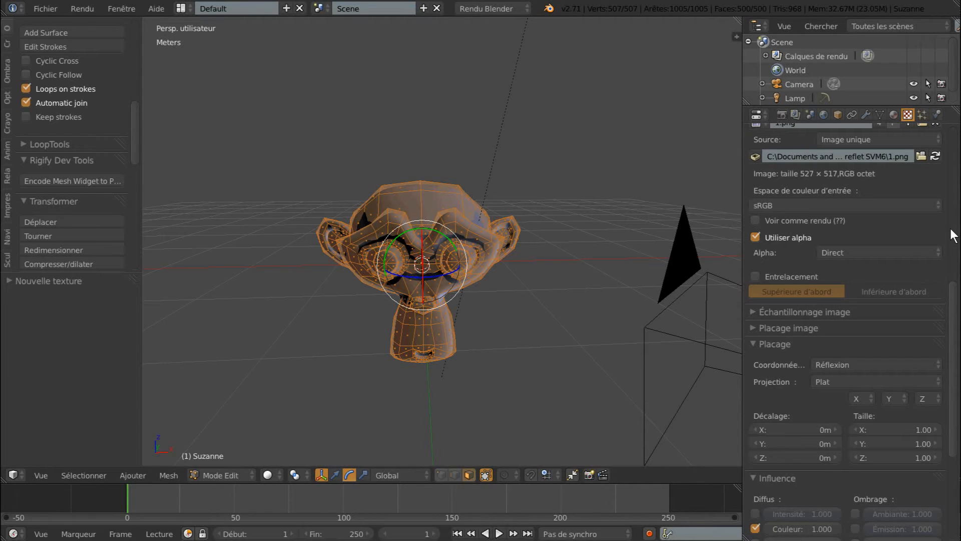
{"action": "left_click", "coordinate": [894, 114]}
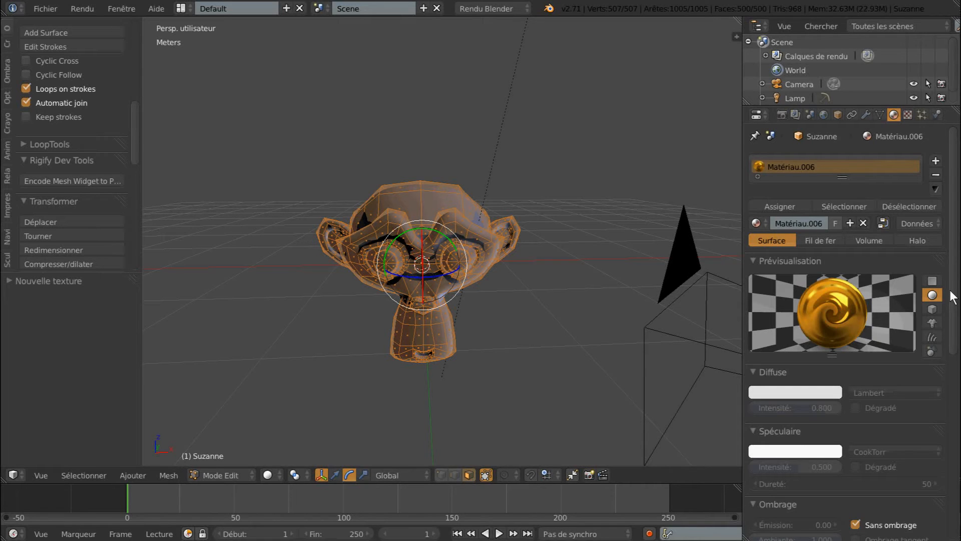
{"action": "mouse_move", "coordinate": [953, 271]}
{"action": "left_mouse_down"}
{"action": "mouse_move", "coordinate": [957, 310]}
{"action": "mouse_move", "coordinate": [954, 265]}
{"action": "left_mouse_up"}
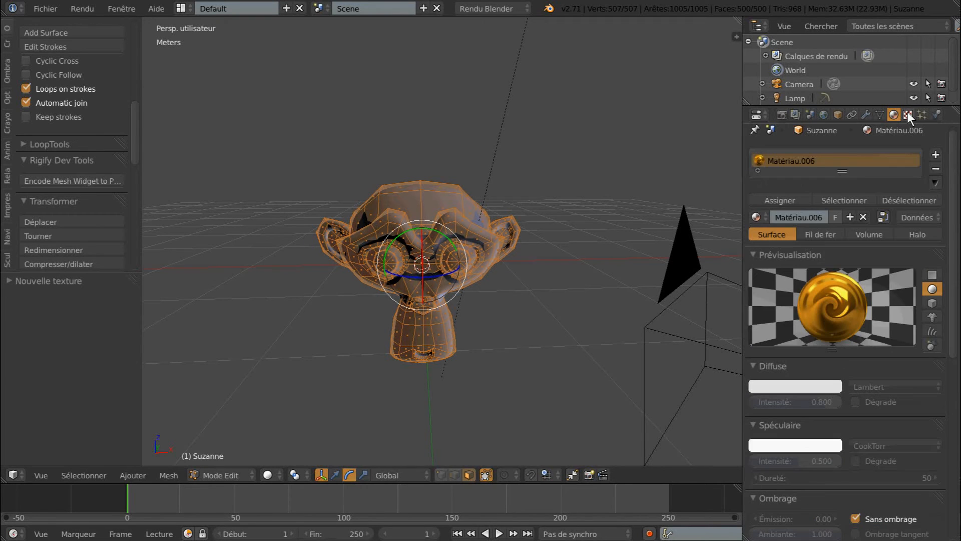
- Set the reflection texture's projection to Sphère and check the gold material's preview
{"action": "left_click", "coordinate": [909, 114]}
{"action": "left_click_drag", "start_coordinate": [957, 298], "coordinate": [956, 363]}
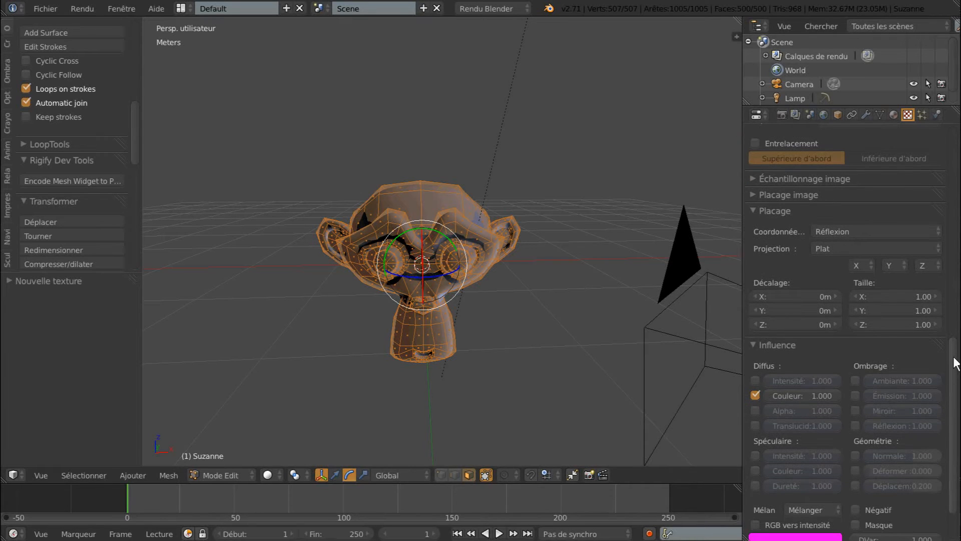
{"action": "left_click", "coordinate": [860, 249]}
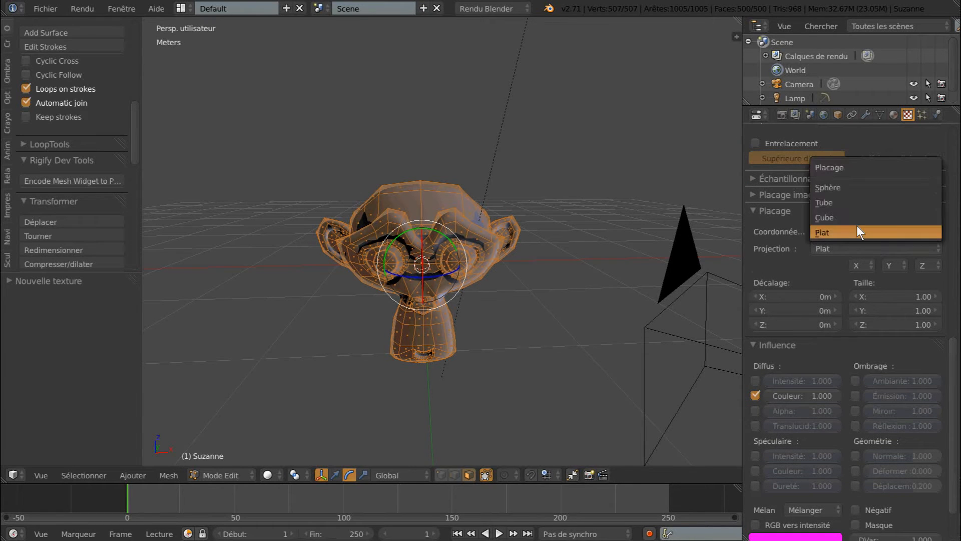
{"action": "left_click", "coordinate": [859, 188]}
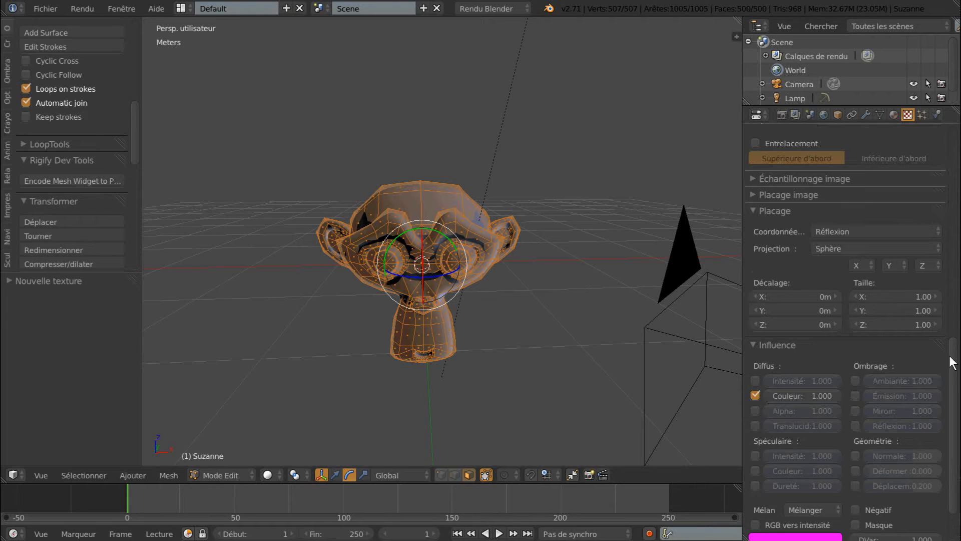
{"action": "left_click_drag", "start_coordinate": [952, 367], "coordinate": [954, 356]}
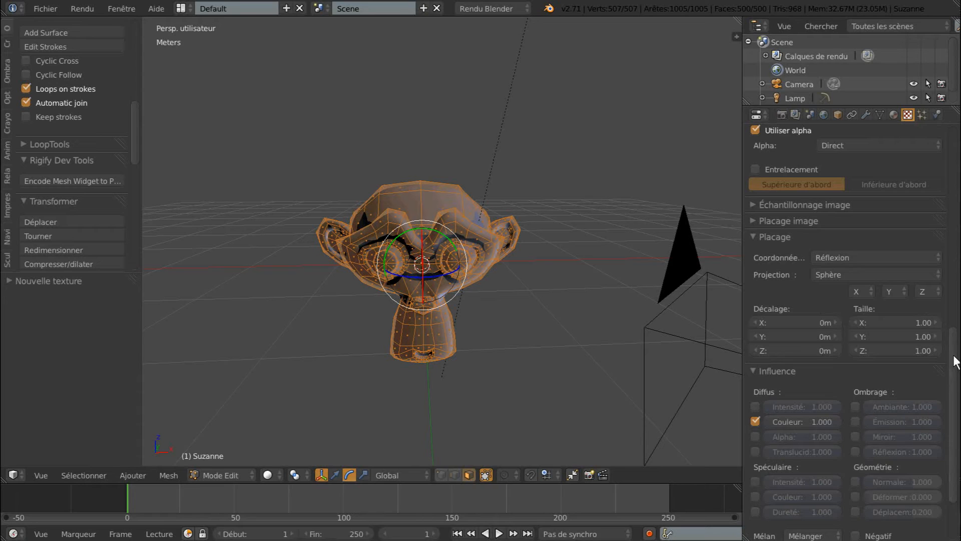
{"action": "left_click_drag", "start_coordinate": [954, 364], "coordinate": [954, 341]}
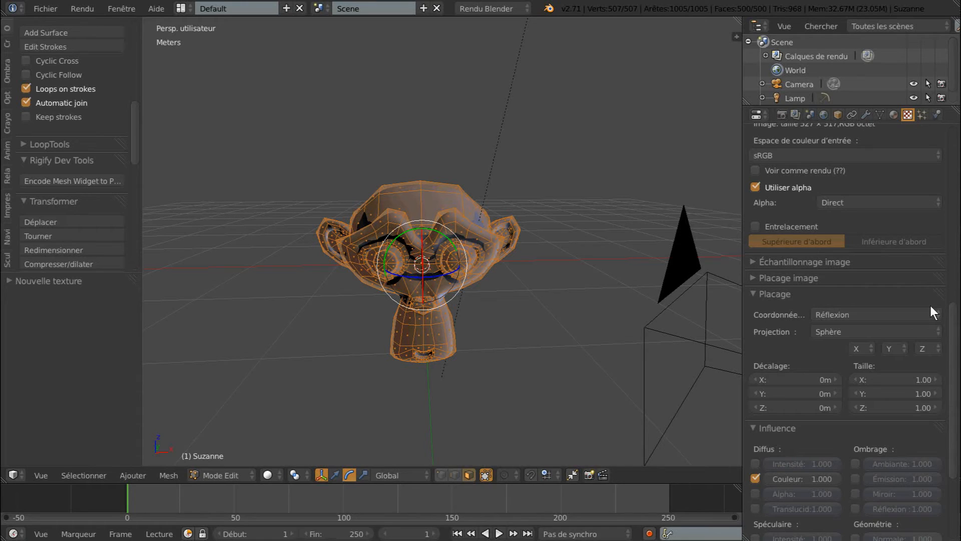
{"action": "left_click_drag", "start_coordinate": [951, 325], "coordinate": [951, 325]}
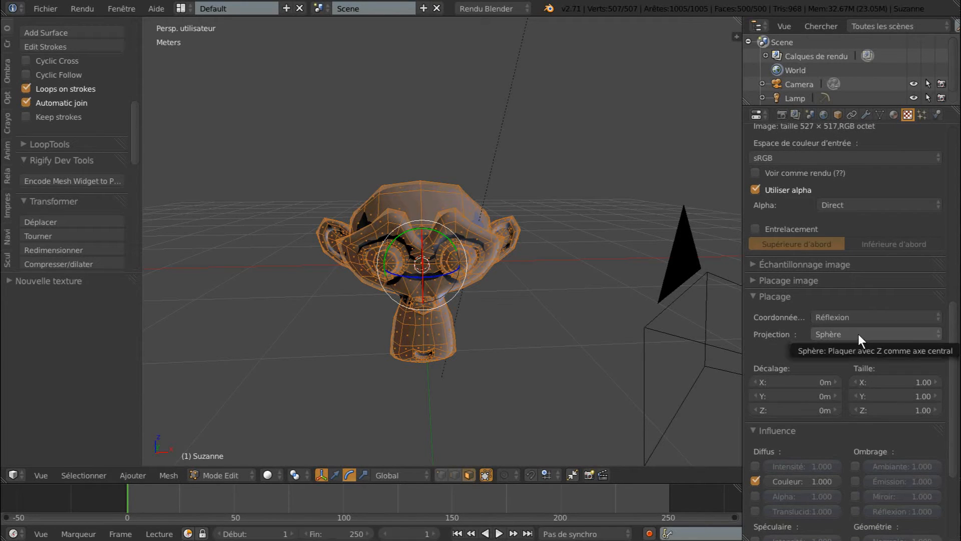
{"action": "left_click_drag", "start_coordinate": [955, 343], "coordinate": [953, 168]}
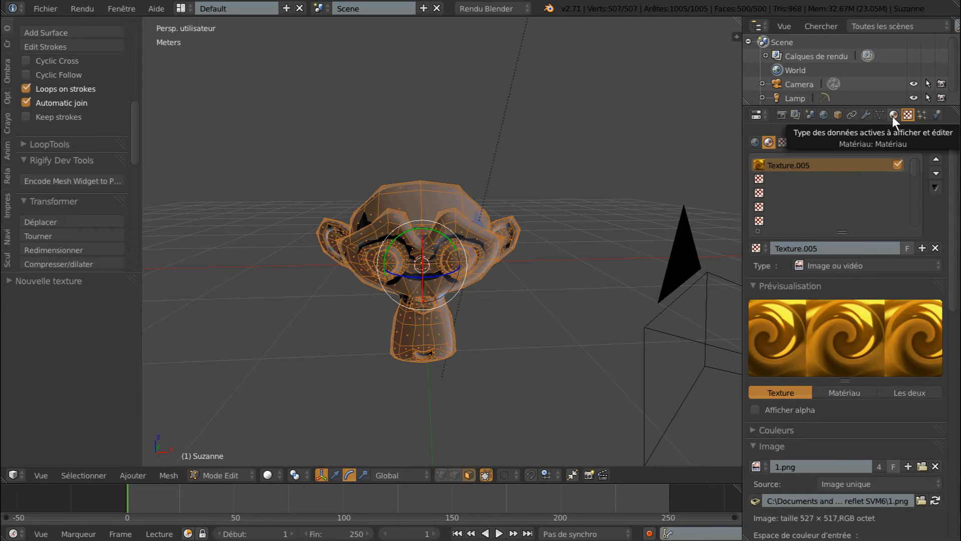
{"action": "left_click", "coordinate": [893, 115]}
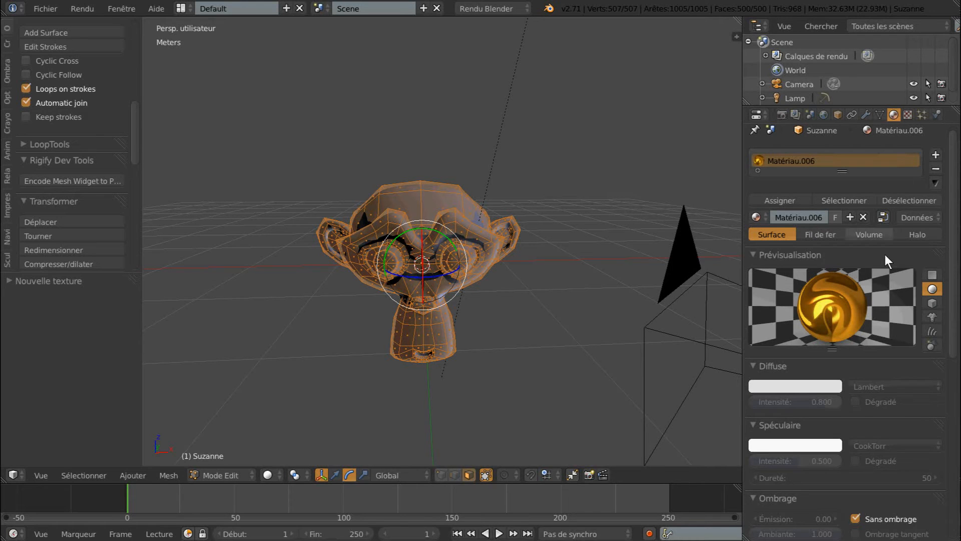
{"action": "left_click_drag", "start_coordinate": [956, 306], "coordinate": [957, 273]}
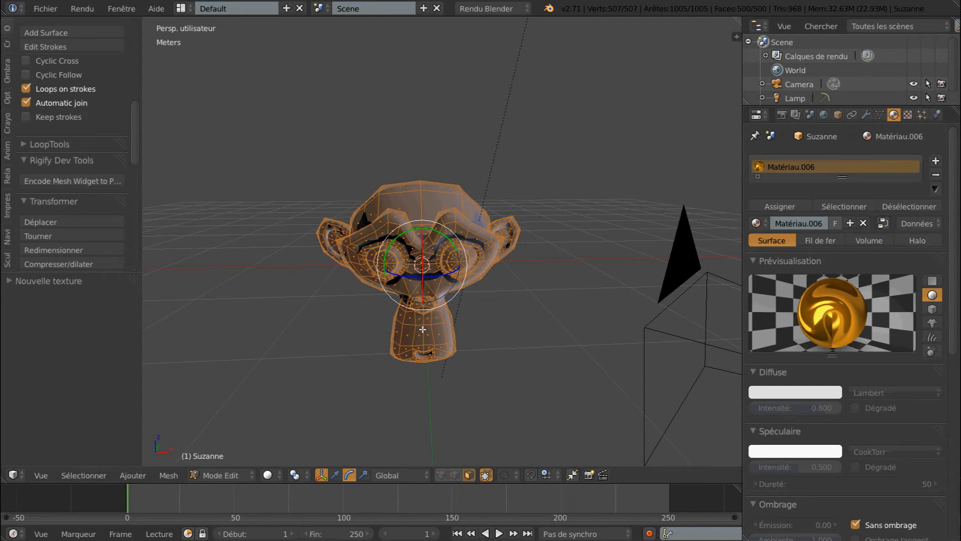
- Assign the gold material to the selected monkey head faces and align the camera to a frontal view of the head
{"action": "left_click", "coordinate": [771, 206]}
{"action": "scroll", "coordinate": [565, 338], "scroll_direction": "down", "scroll_amount": 1}
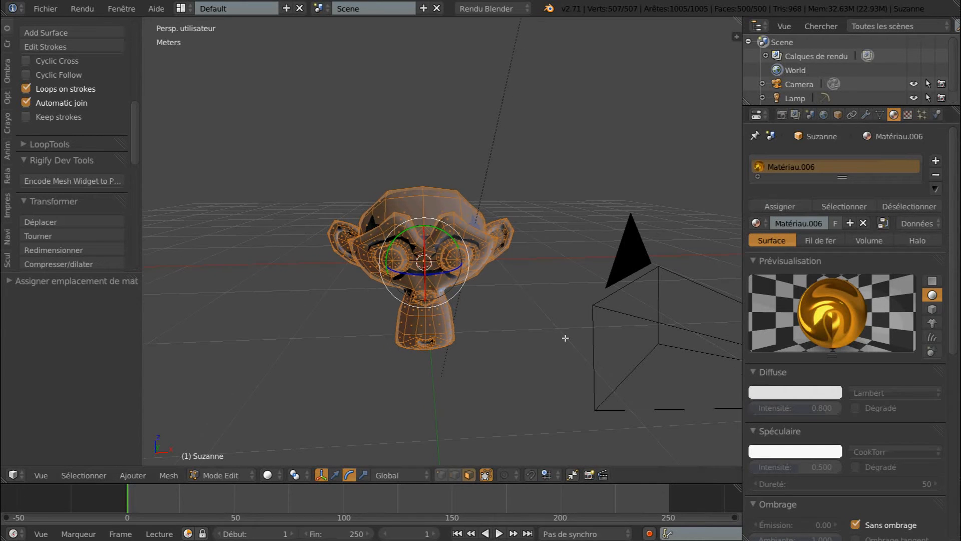
{"action": "scroll", "coordinate": [565, 338], "scroll_direction": "down", "scroll_amount": 2}
{"action": "middle_click_drag", "start_coordinate": [563, 340], "coordinate": [543, 356]}
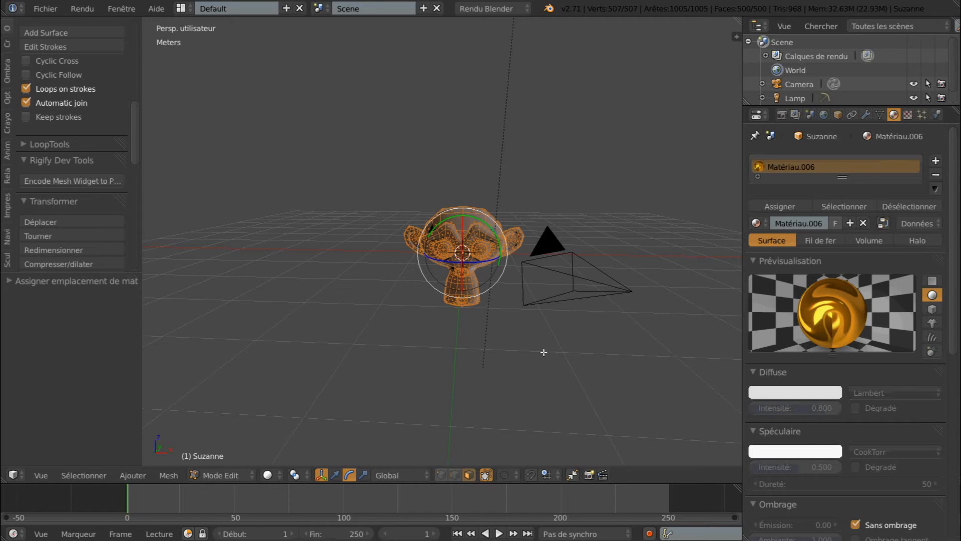
{"action": "key", "text": "ctrl+alt+KP_0"}
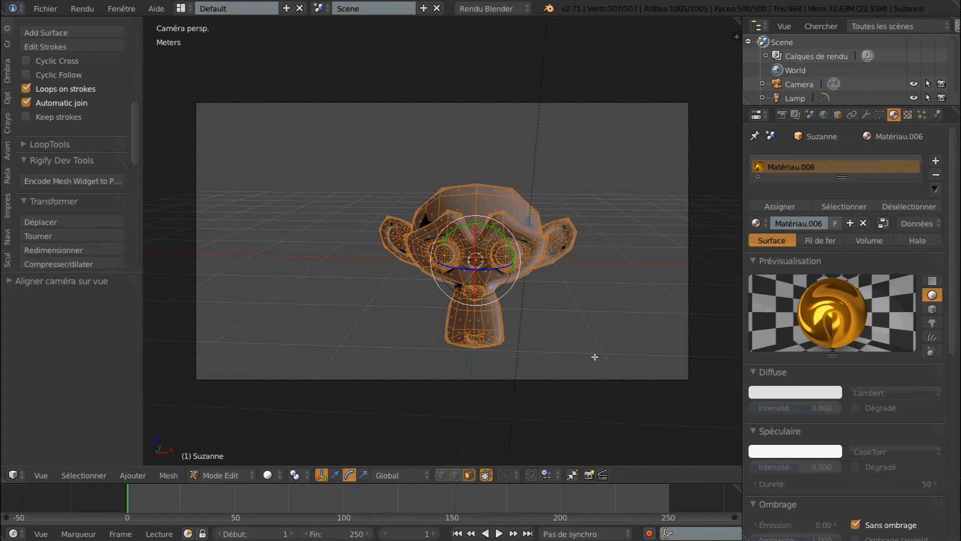
- Render the monkey head through the camera and examine the gold reflections up close
{"action": "key", "text": "F12"}
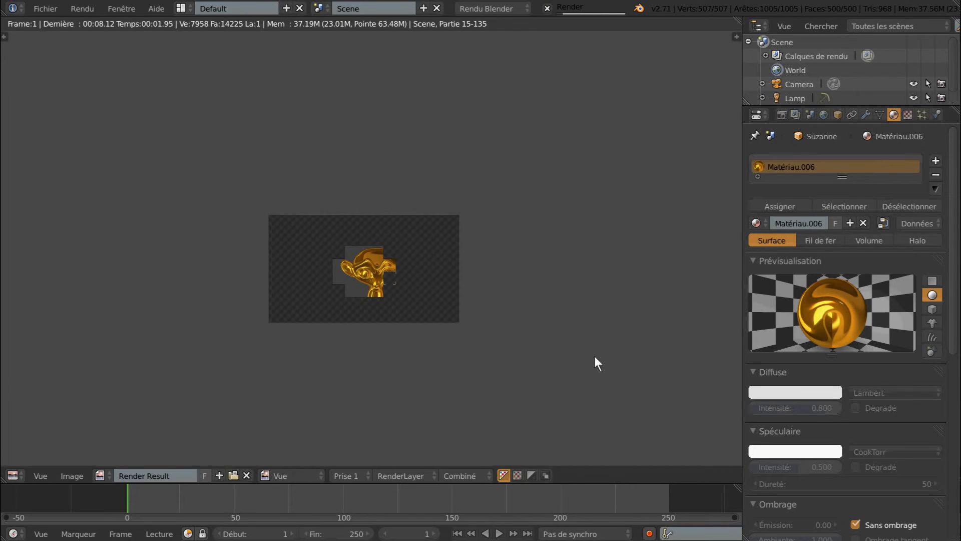
{"action": "key", "text": "KP_1"}
{"action": "middle_click_drag", "start_coordinate": [520, 366], "coordinate": [562, 287]}
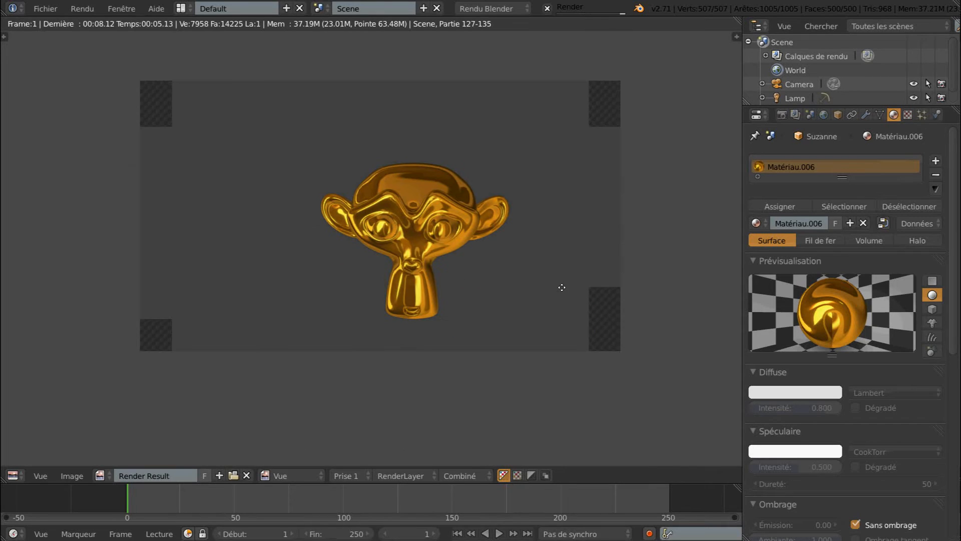
{"action": "key", "text": "KP_2"}
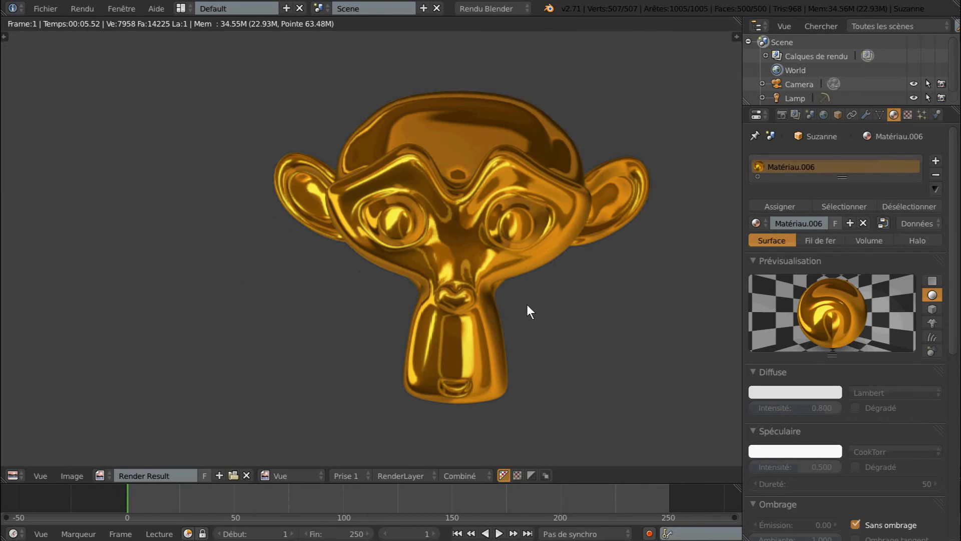
{"action": "middle_click_drag", "start_coordinate": [607, 299], "coordinate": [581, 320]}
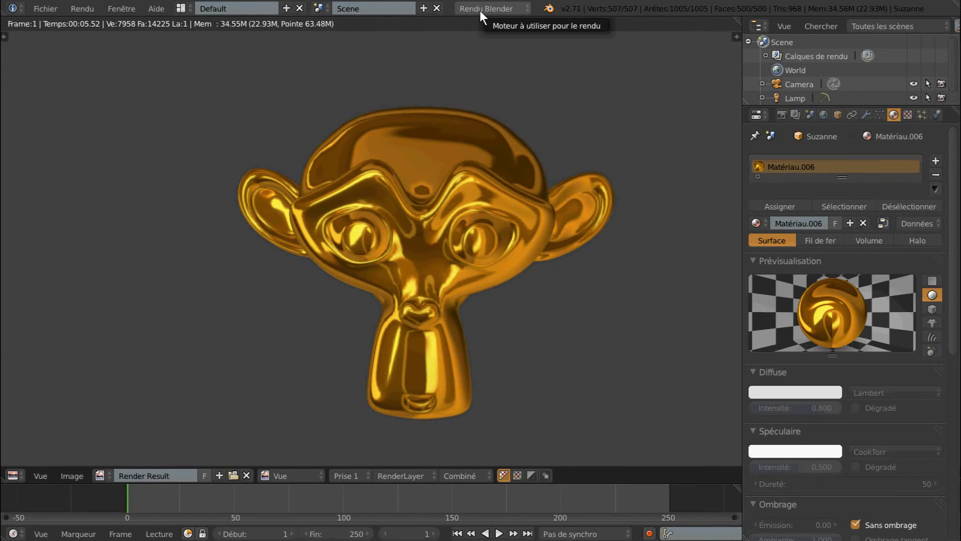
{"action": "scroll", "coordinate": [517, 258], "scroll_direction": "up", "scroll_amount": 2}
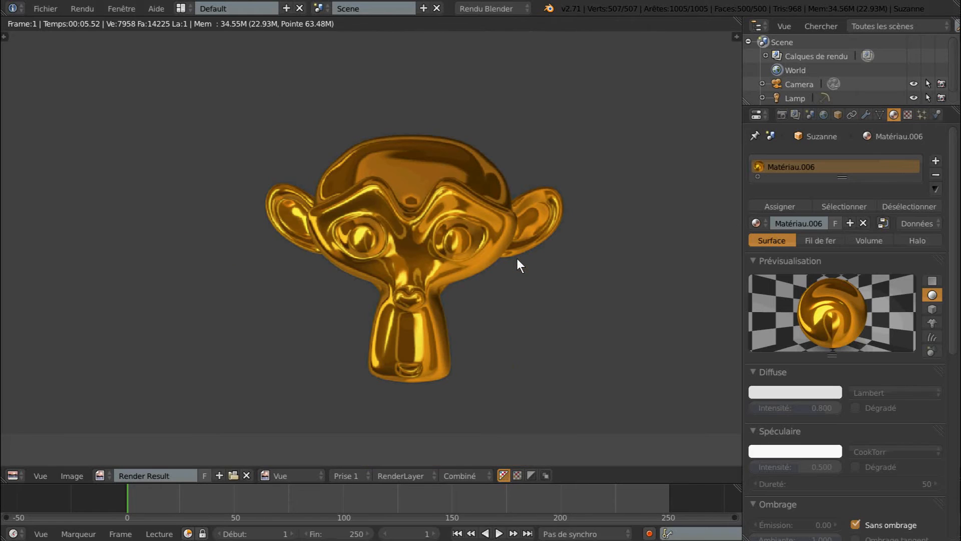
- Set the render resolution scale to 100%, render the 1920 × 1080 px frame again, and close the result
{"action": "left_click", "coordinate": [781, 115]}
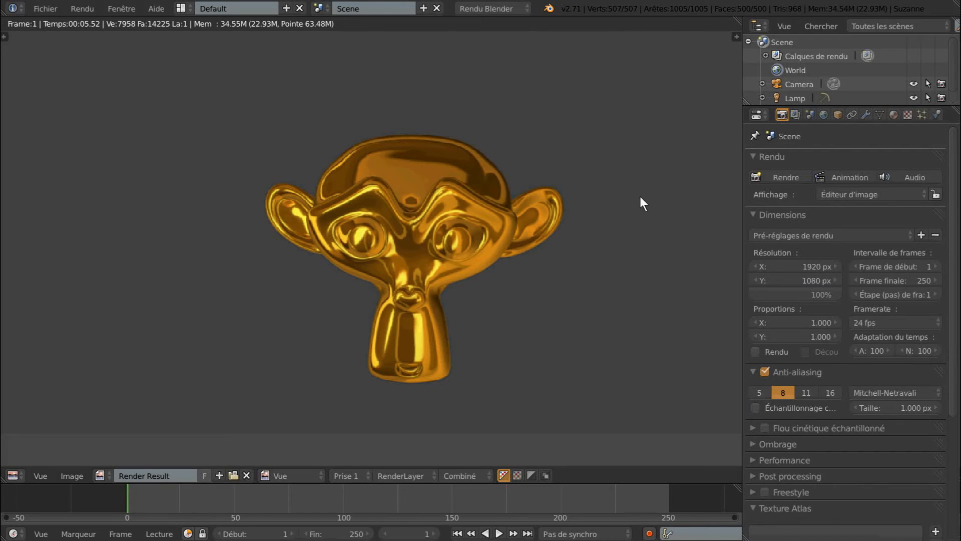
{"action": "key", "text": "F12"}
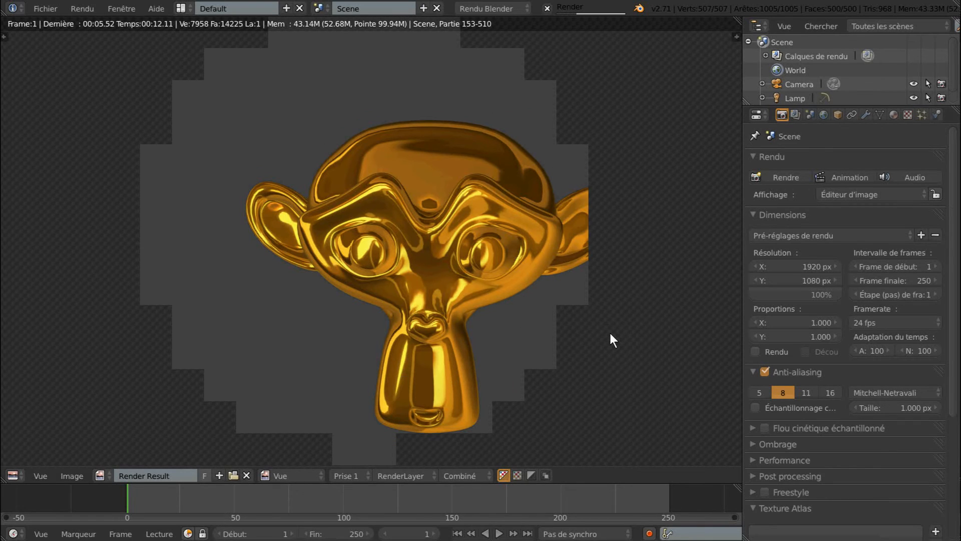
{"action": "scroll", "coordinate": [609, 332], "scroll_direction": "down", "scroll_amount": 1}
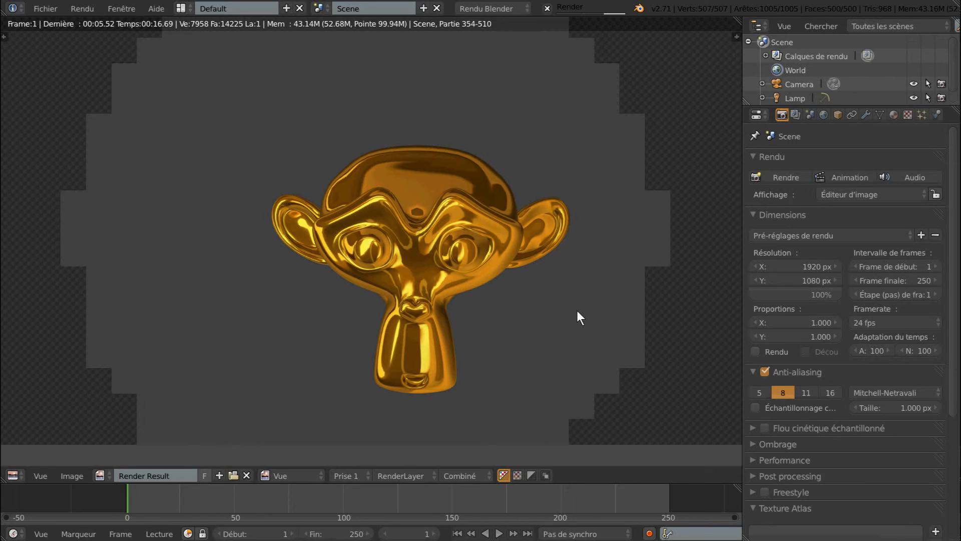
{"action": "scroll", "coordinate": [576, 310], "scroll_direction": "down", "scroll_amount": 2}
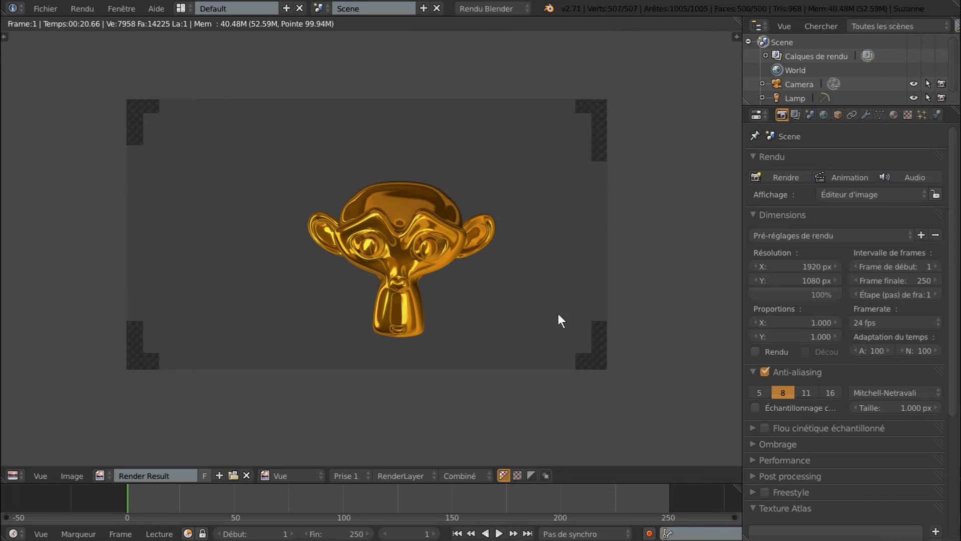
{"action": "key", "text": "Escape"}
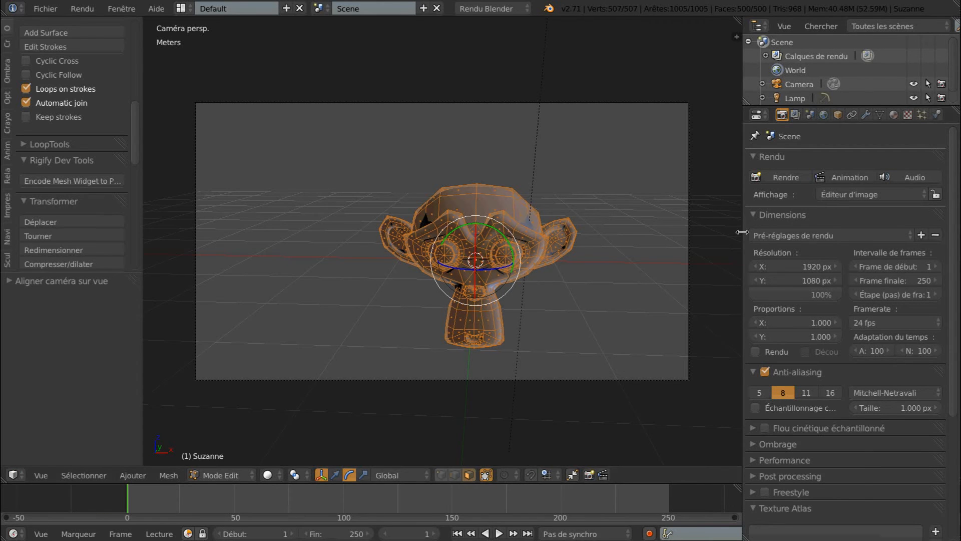
- Leave the camera view, frame the monkey's face from the front, and deselect all of its geometry
{"action": "left_click_drag", "start_coordinate": [742, 232], "coordinate": [753, 232]}
{"action": "scroll", "coordinate": [632, 301], "scroll_direction": "up", "scroll_amount": 3}
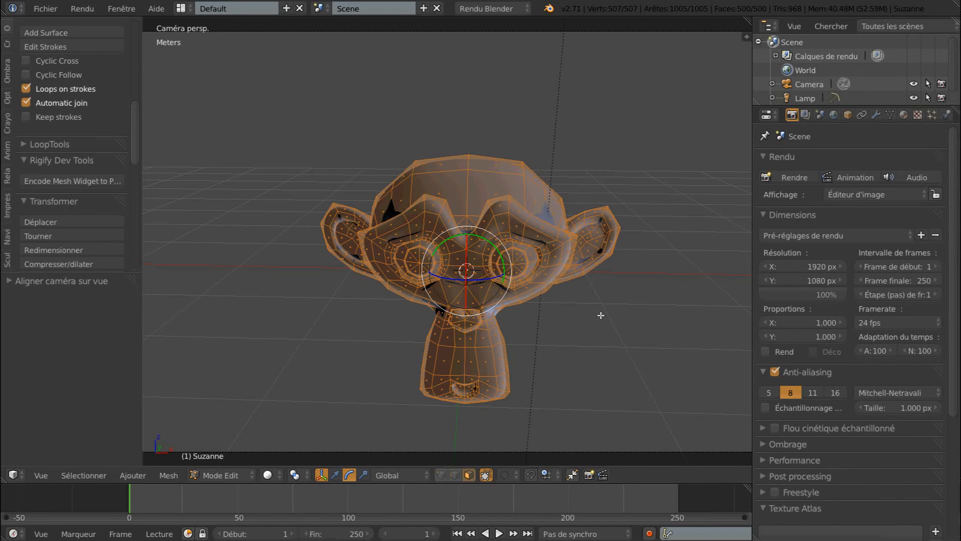
{"action": "scroll", "coordinate": [601, 315], "scroll_direction": "up", "scroll_amount": 3}
{"action": "scroll", "coordinate": [580, 311], "scroll_direction": "down", "scroll_amount": 1}
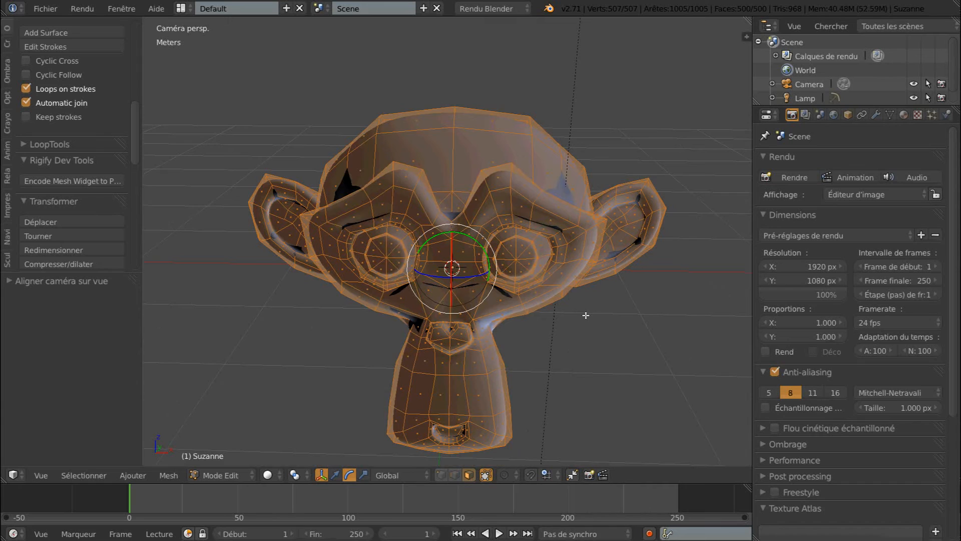
{"action": "key", "text": "KP_0"}
{"action": "scroll", "coordinate": [530, 323], "scroll_direction": "up", "scroll_amount": 5}
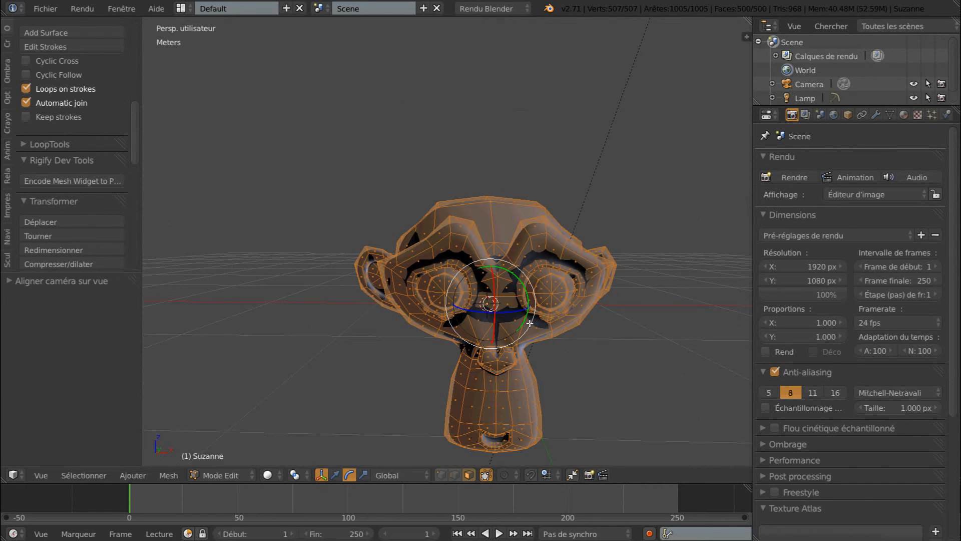
{"action": "middle_click_drag", "start_coordinate": [530, 324], "coordinate": [494, 289]}
{"action": "scroll", "coordinate": [445, 317], "scroll_direction": "up", "scroll_amount": 1}
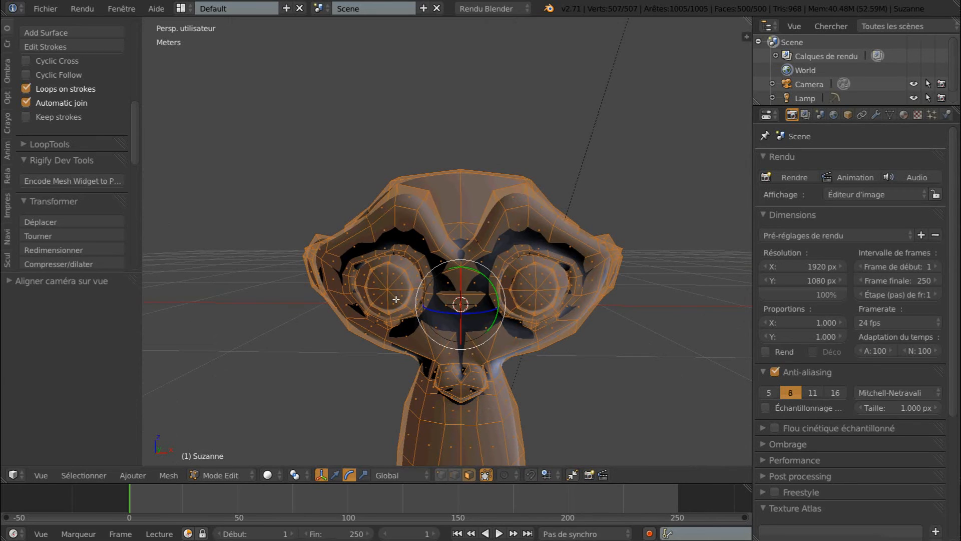
{"action": "key", "text": "a"}
- Try circle-selecting the whole front of the head with an enlarged selection radius, and clear the selection
{"action": "middle_click_drag", "start_coordinate": [637, 308], "coordinate": [638, 320]}
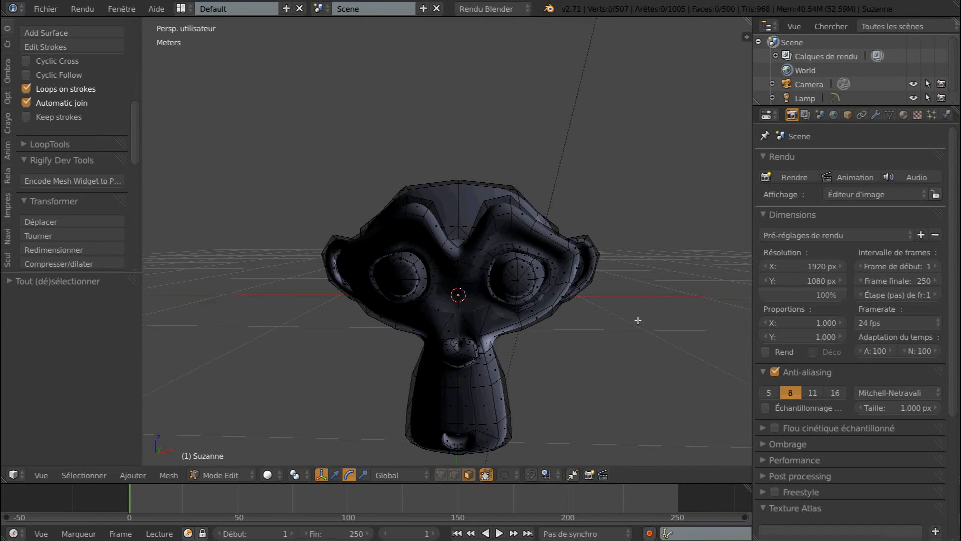
{"action": "key", "text": "c"}
{"action": "scroll", "coordinate": [494, 287], "scroll_direction": "down", "scroll_amount": 15}
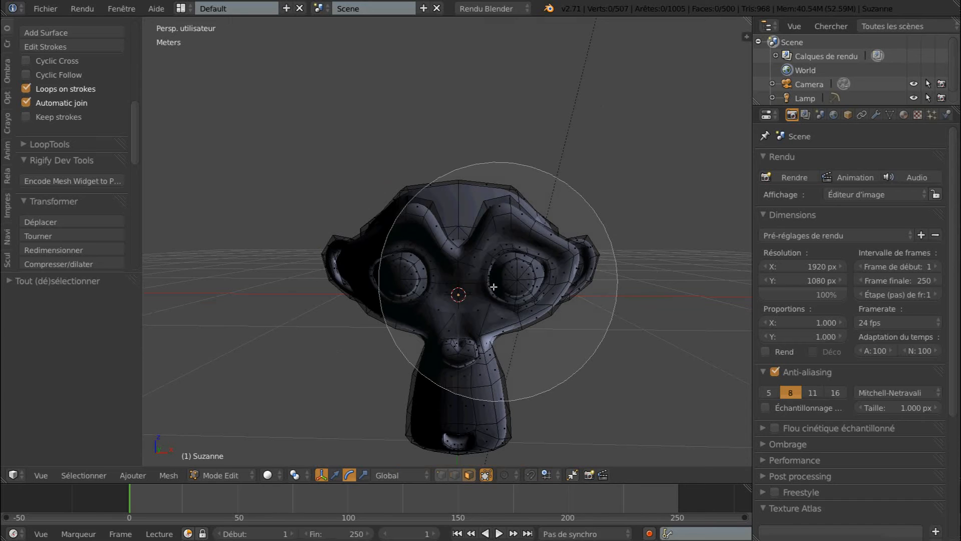
{"action": "scroll", "coordinate": [472, 288], "scroll_direction": "down", "scroll_amount": 5}
{"action": "left_click_drag", "start_coordinate": [472, 289], "coordinate": [465, 296]}
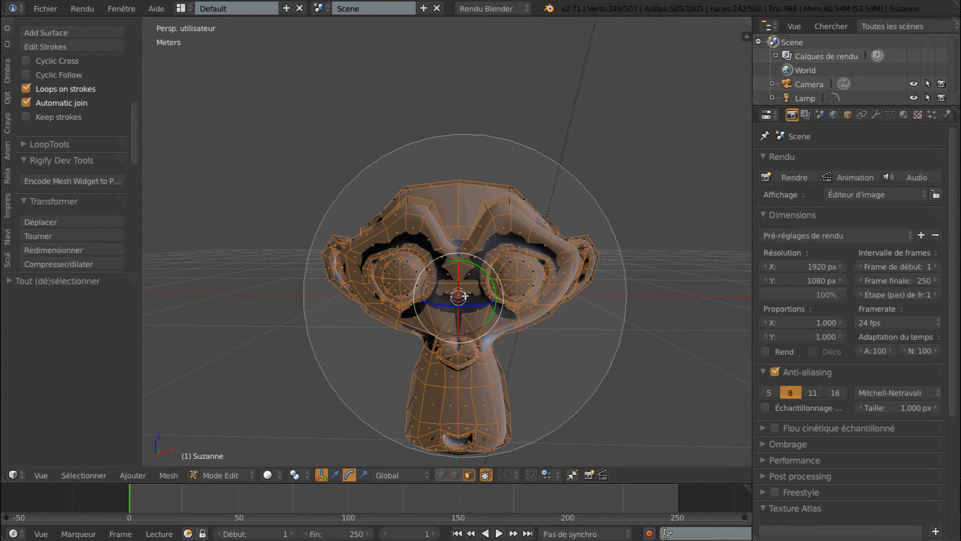
{"action": "key", "text": "Escape"}
{"action": "key", "text": "a"}
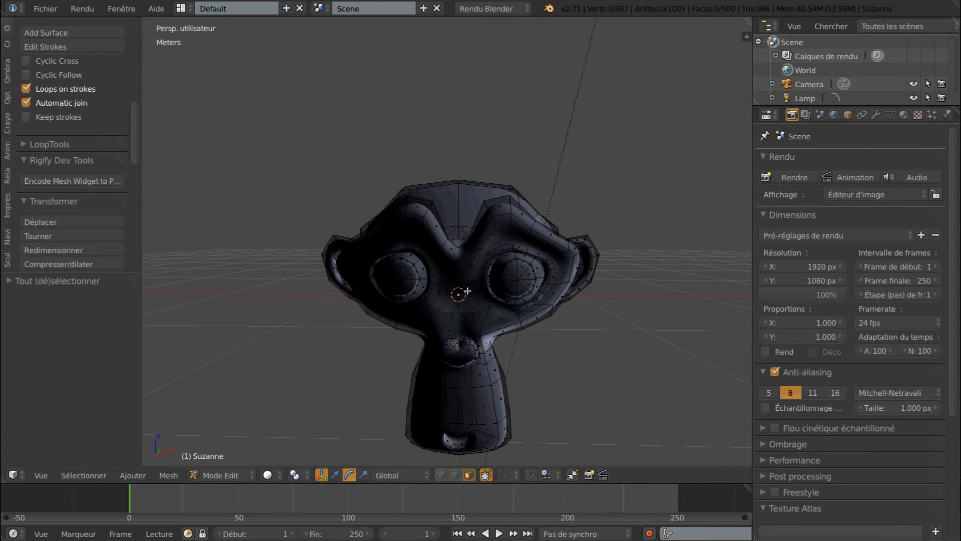
- Select the faces of both eyeballs using circle select with a small radius
{"action": "scroll", "coordinate": [467, 291], "scroll_direction": "up", "scroll_amount": 1}
{"action": "scroll", "coordinate": [467, 291], "scroll_direction": "down", "scroll_amount": 2}
{"action": "key", "text": "c"}
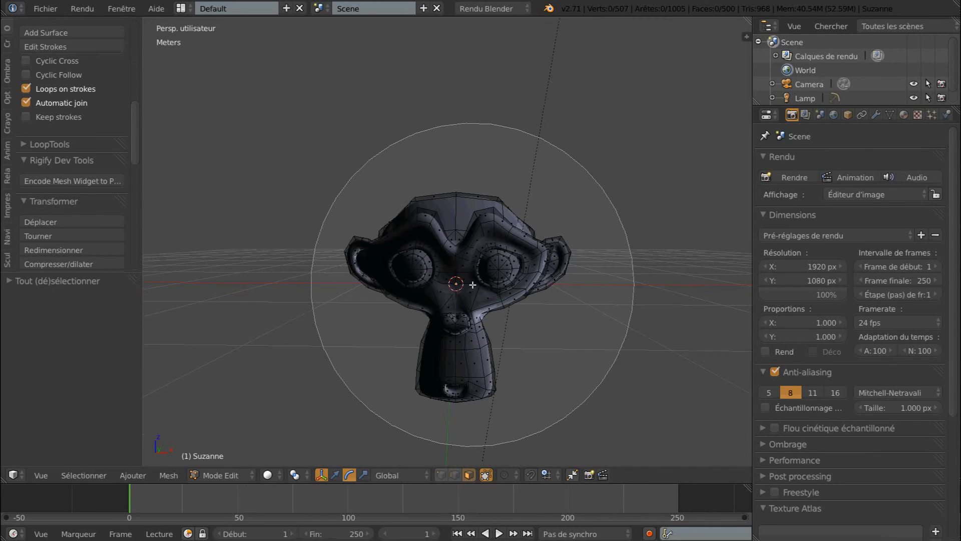
{"action": "scroll", "coordinate": [476, 280], "scroll_direction": "up", "scroll_amount": 8}
{"action": "scroll", "coordinate": [477, 276], "scroll_direction": "up", "scroll_amount": 4}
{"action": "scroll", "coordinate": [451, 280], "scroll_direction": "up", "scroll_amount": 1}
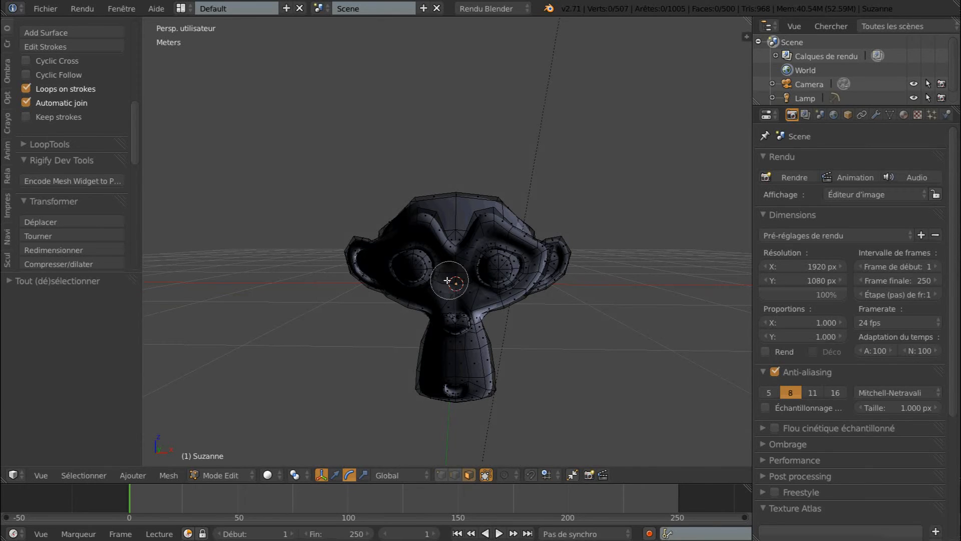
{"action": "scroll", "coordinate": [422, 276], "scroll_direction": "up", "scroll_amount": 4}
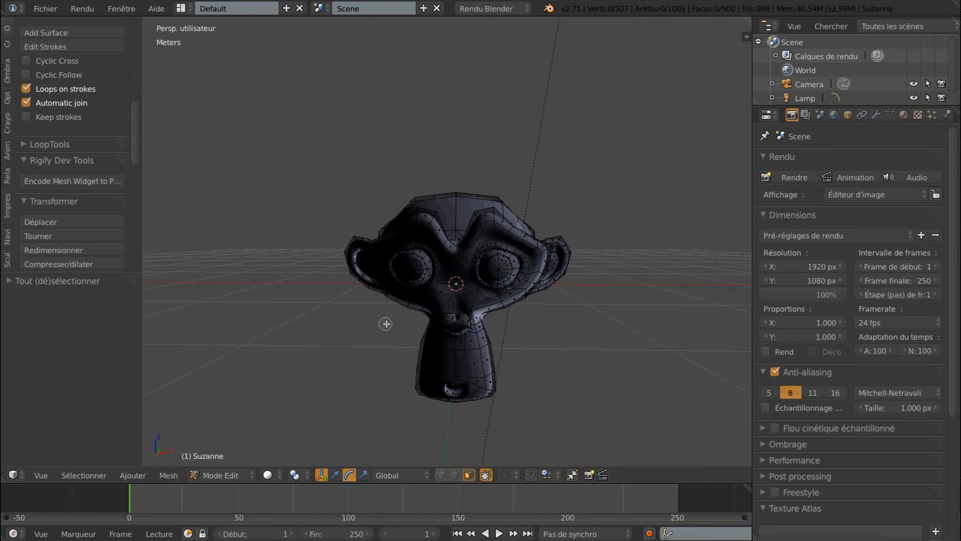
{"action": "left_click", "coordinate": [412, 267]}
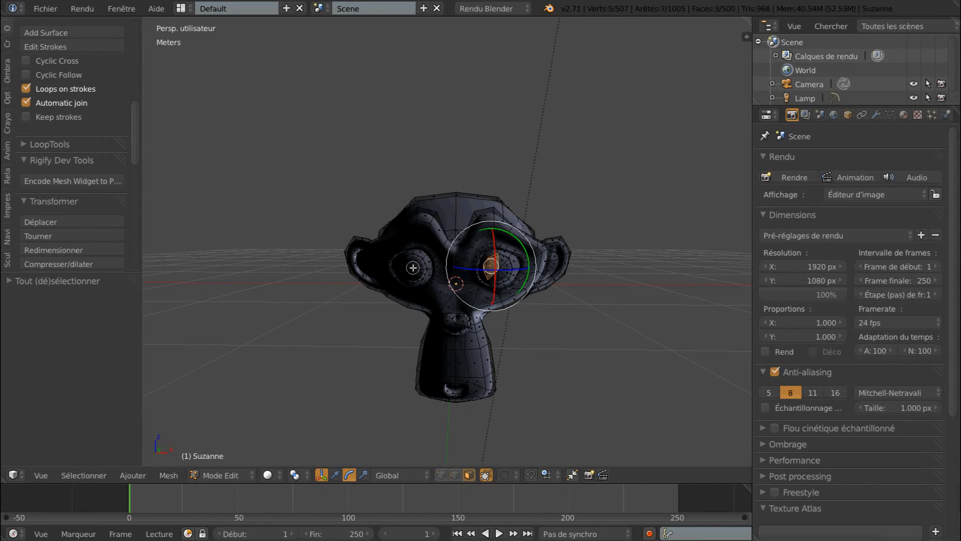
{"action": "left_click", "coordinate": [413, 267]}
{"action": "left_click", "coordinate": [496, 270]}
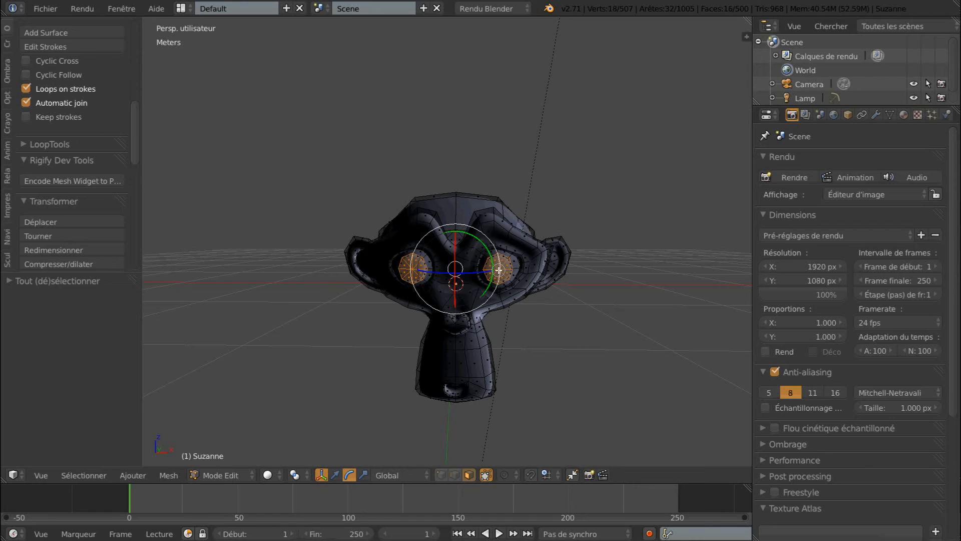
- Add a second material slot to the monkey and create a new material in it
{"action": "middle_click_drag", "start_coordinate": [607, 335], "coordinate": [665, 314]}
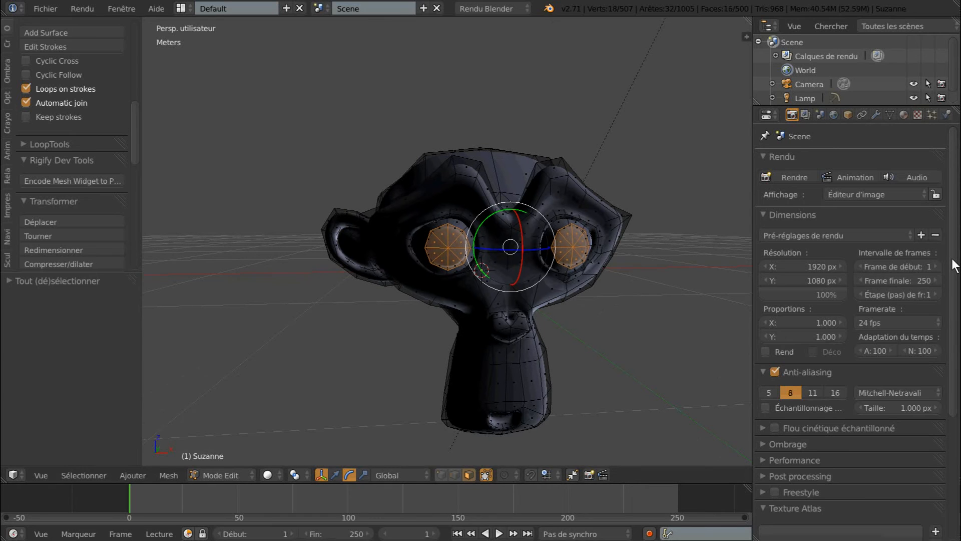
{"action": "left_click", "coordinate": [902, 114]}
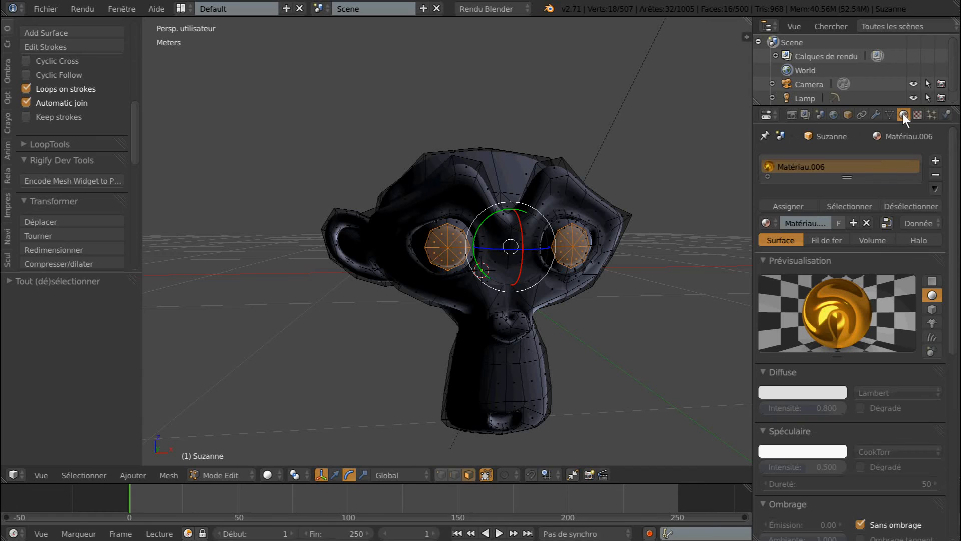
{"action": "left_click", "coordinate": [936, 163]}
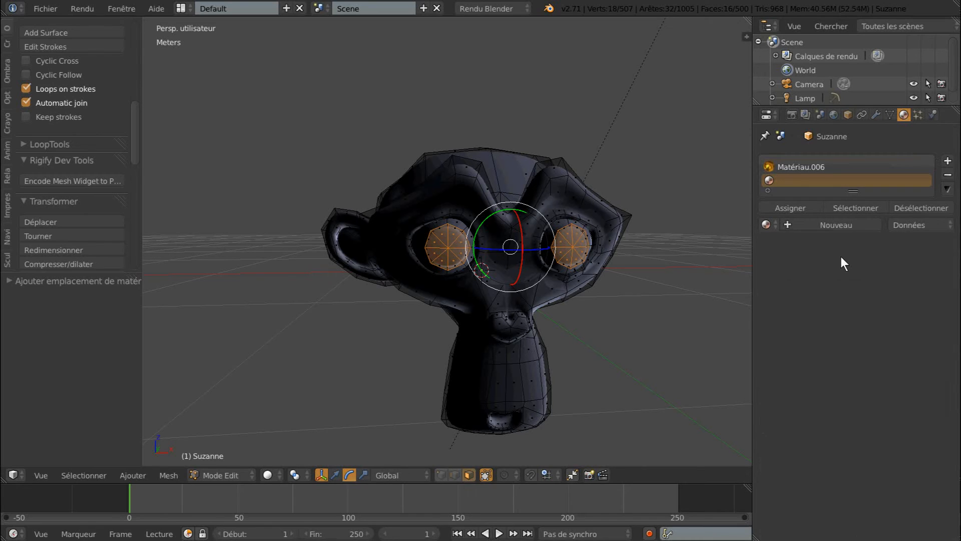
{"action": "left_click", "coordinate": [836, 225]}
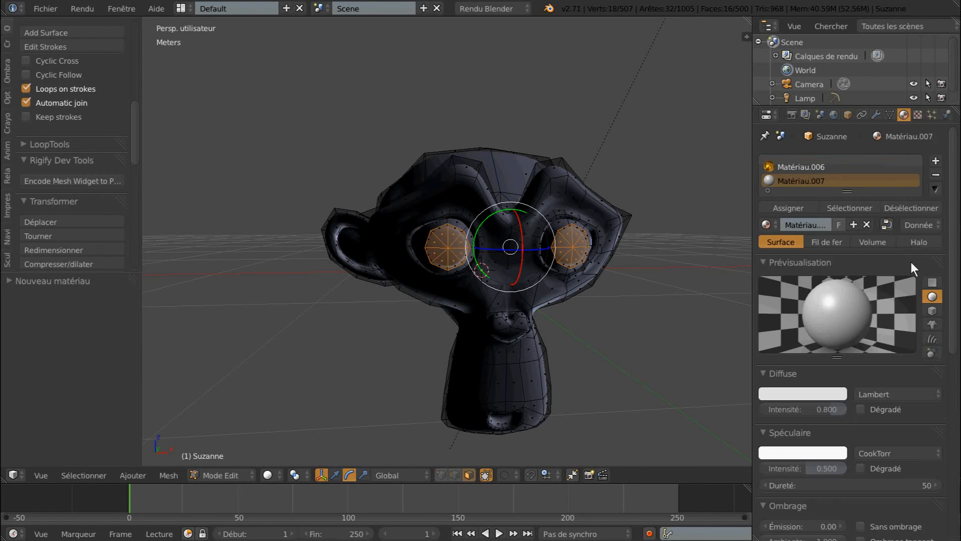
- Make the new second material shadeless (Sans ombrage)
{"action": "left_click_drag", "start_coordinate": [955, 240], "coordinate": [956, 278]}
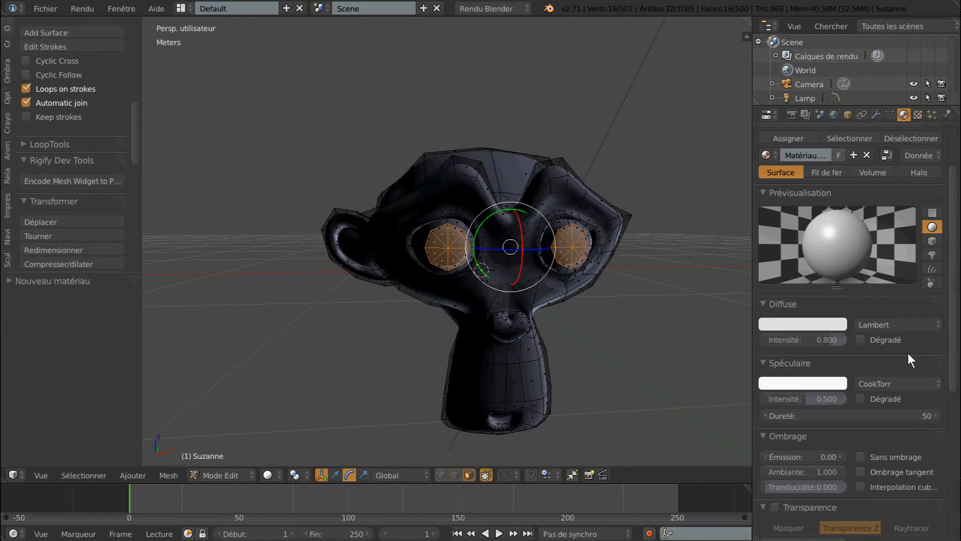
{"action": "scroll", "coordinate": [908, 353], "scroll_direction": "down", "scroll_amount": 1}
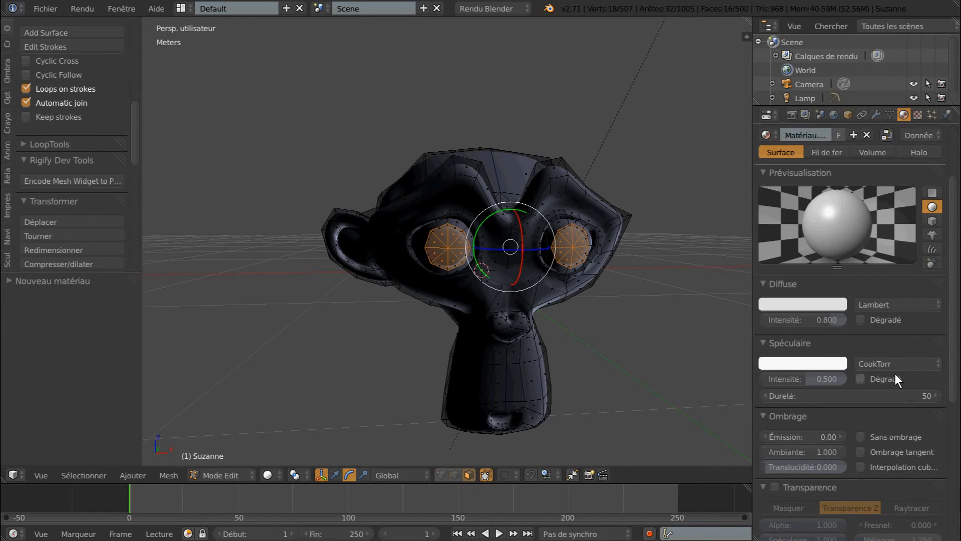
{"action": "scroll", "coordinate": [896, 389], "scroll_direction": "down", "scroll_amount": 2}
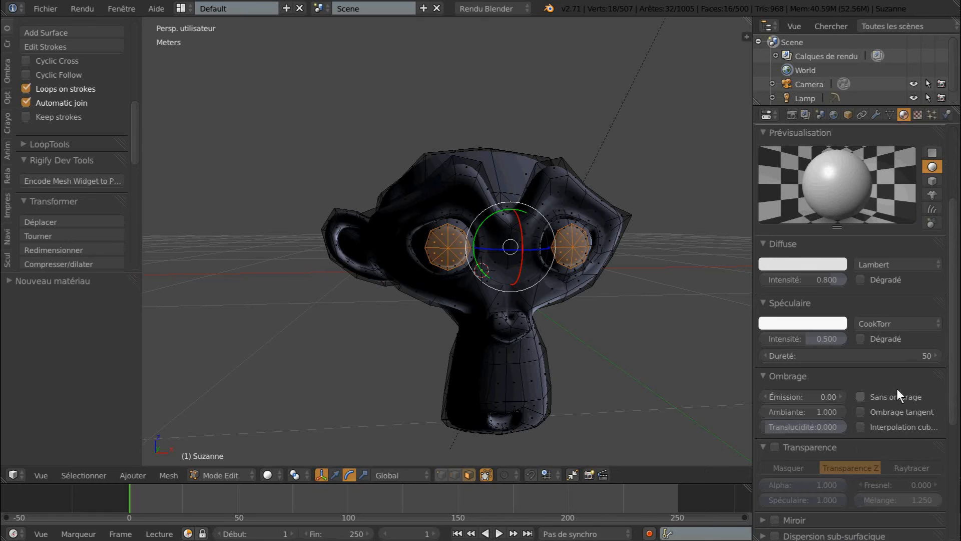
{"action": "left_click", "coordinate": [897, 389]}
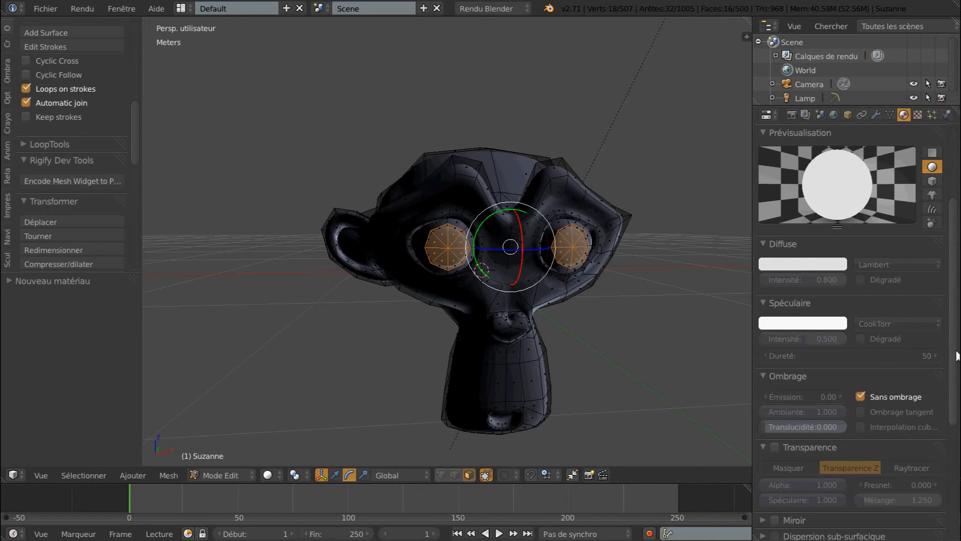
- Add a new texture to the second material and set its type to Image ou vidéo
{"action": "left_click_drag", "start_coordinate": [956, 352], "coordinate": [957, 264]}
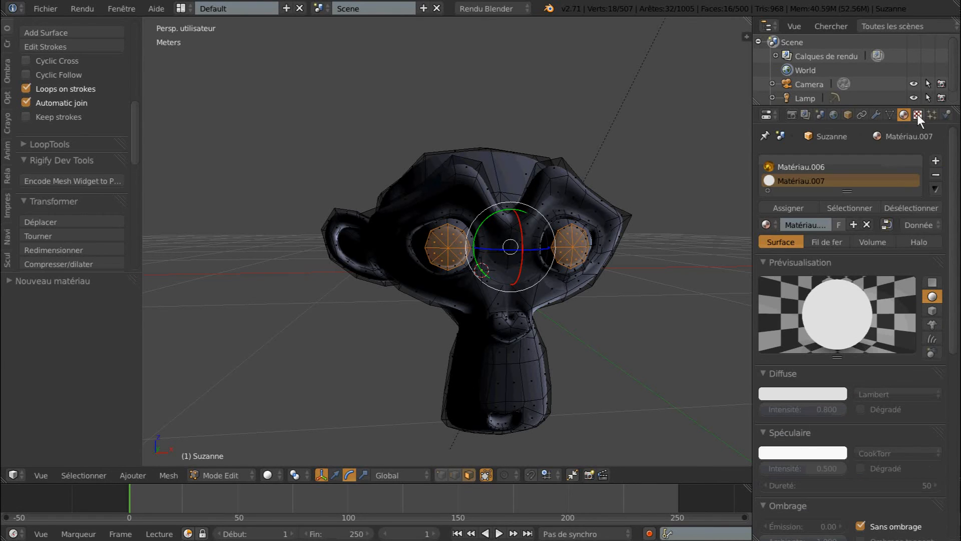
{"action": "left_click", "coordinate": [917, 114]}
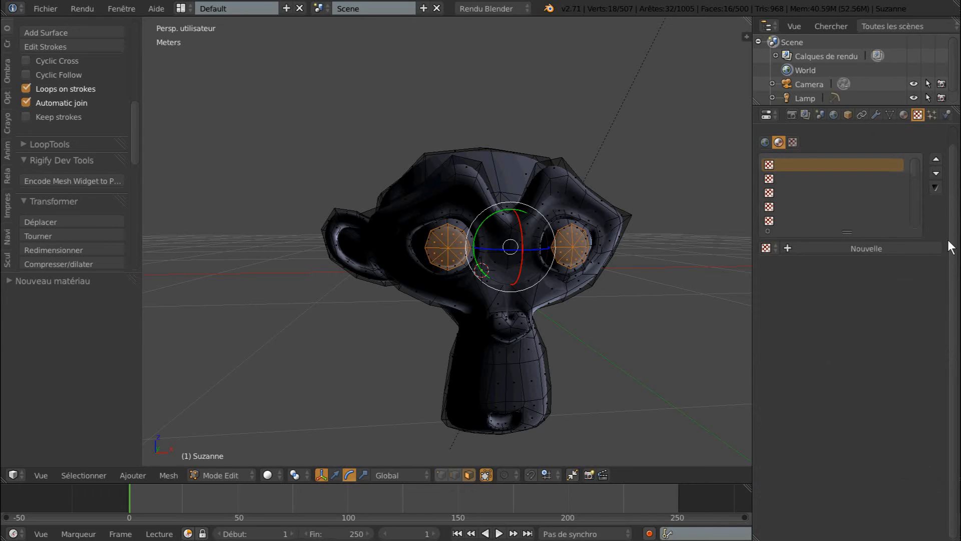
{"action": "left_click", "coordinate": [868, 248]}
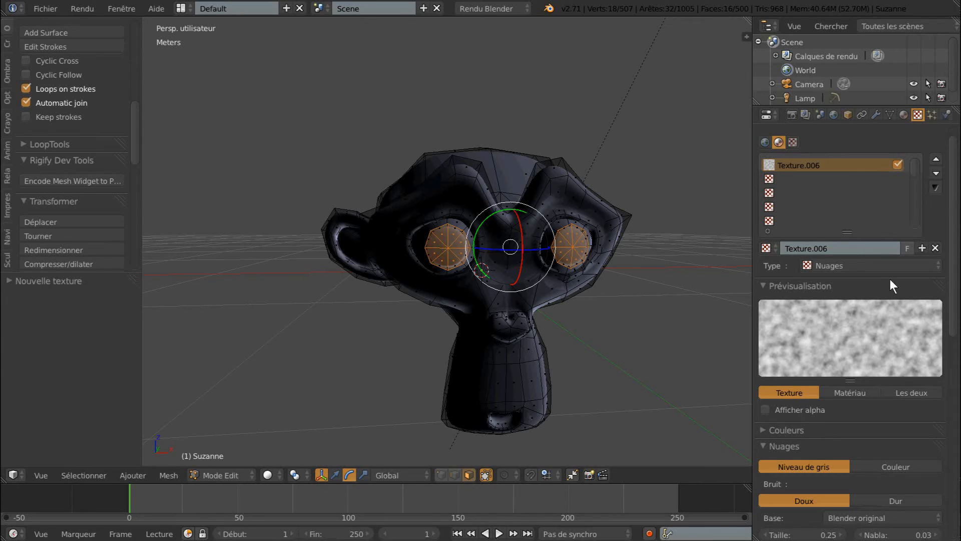
{"action": "left_click", "coordinate": [873, 266]}
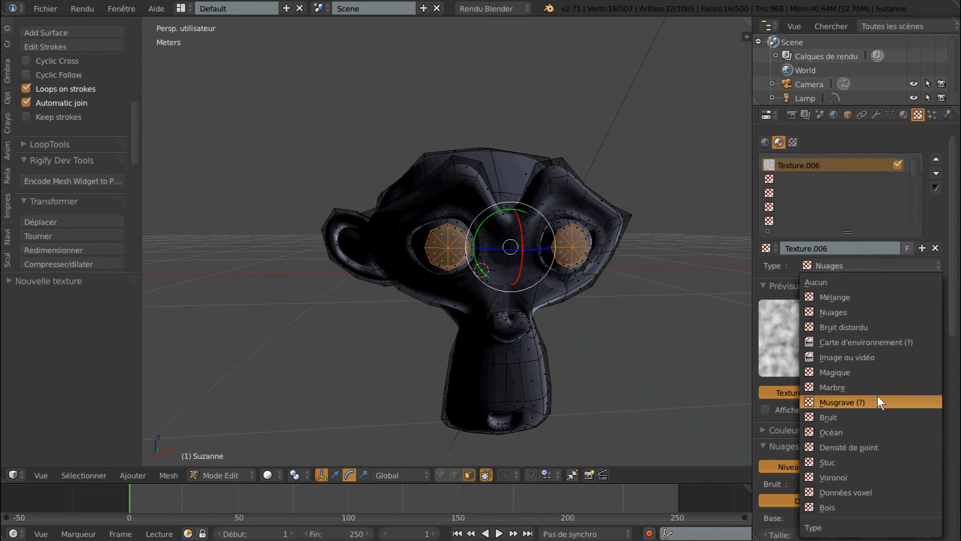
{"action": "left_click", "coordinate": [876, 358]}
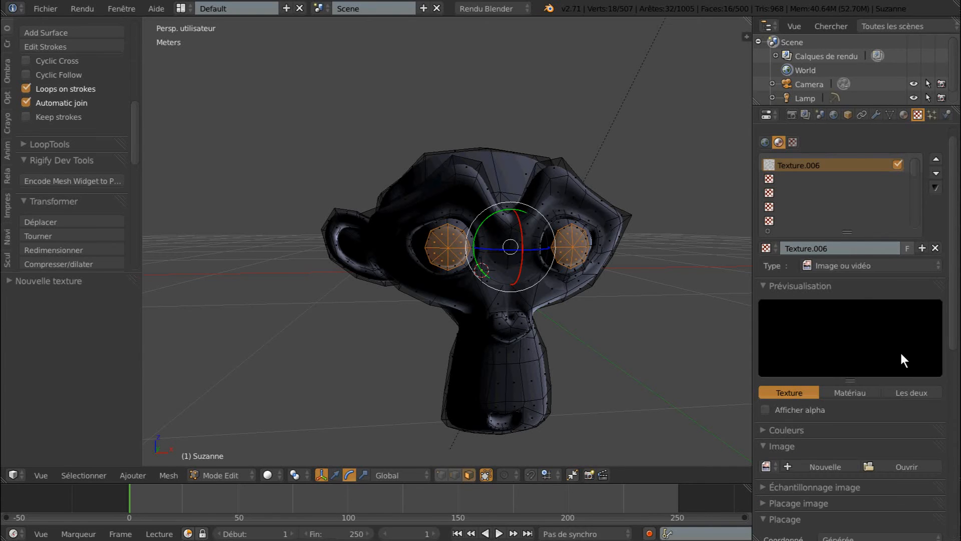
{"action": "scroll", "coordinate": [901, 354], "scroll_direction": "down", "scroll_amount": 3}
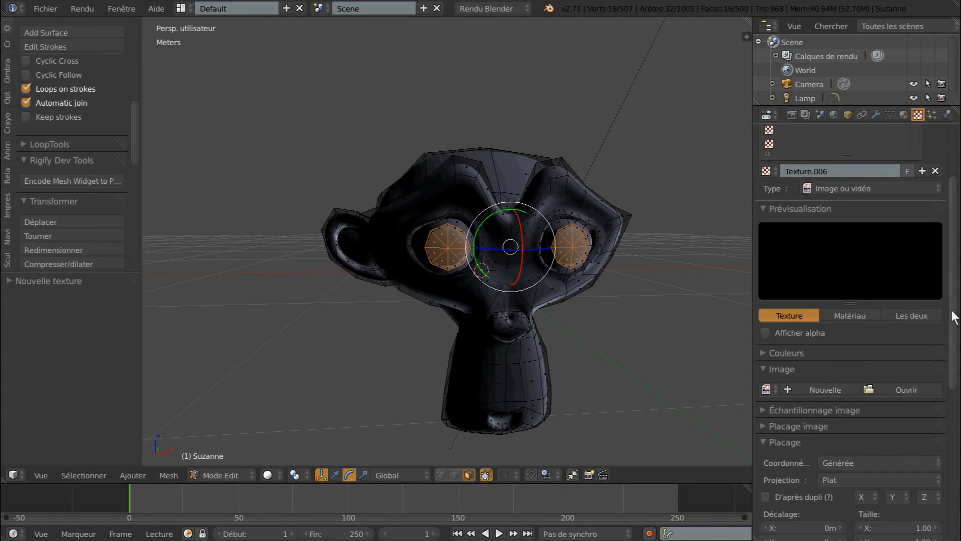
{"action": "scroll", "coordinate": [942, 316], "scroll_direction": "down", "scroll_amount": 3}
- Load the teal image 44.png from the A.PERSO\Pack 73 textures reflet SVM6 folder into the texture
{"action": "left_click", "coordinate": [906, 311]}
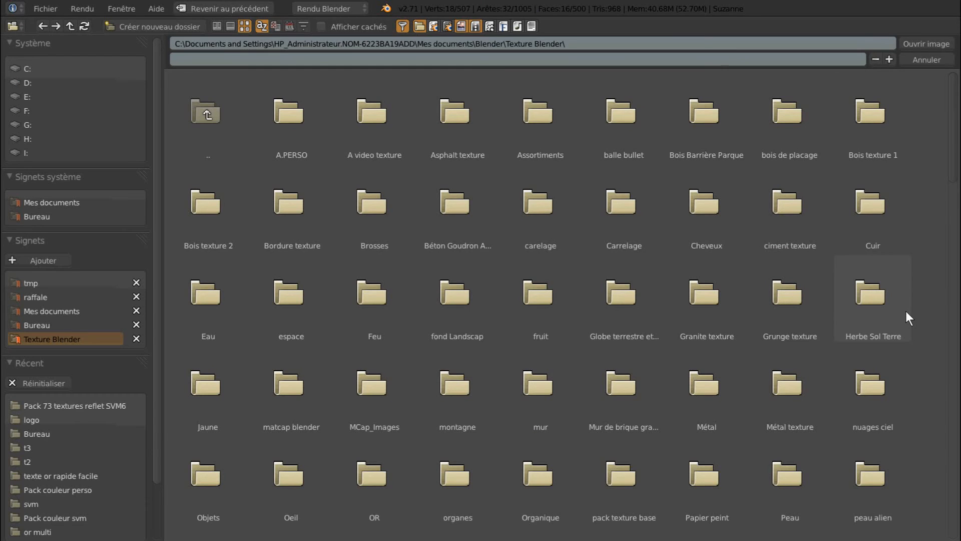
{"action": "left_click", "coordinate": [293, 141]}
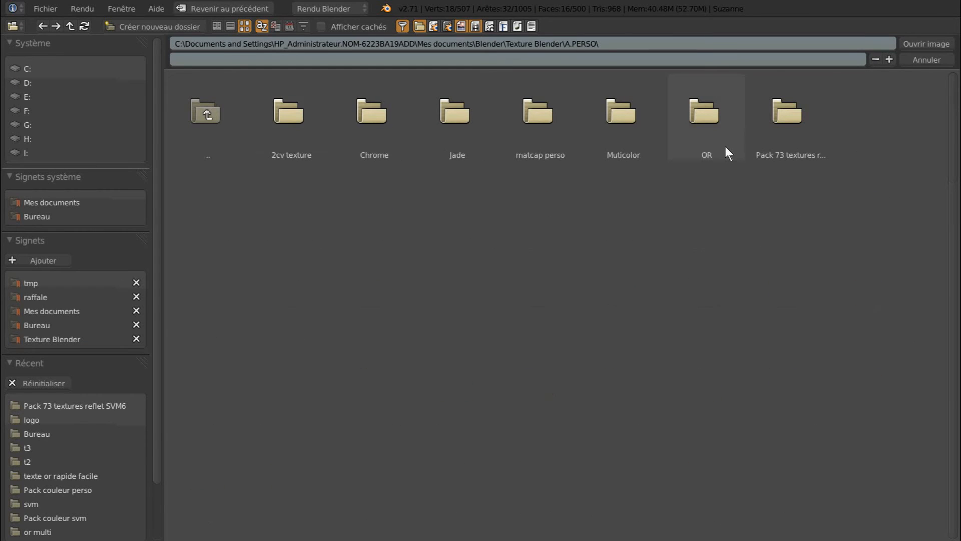
{"action": "left_click", "coordinate": [783, 121]}
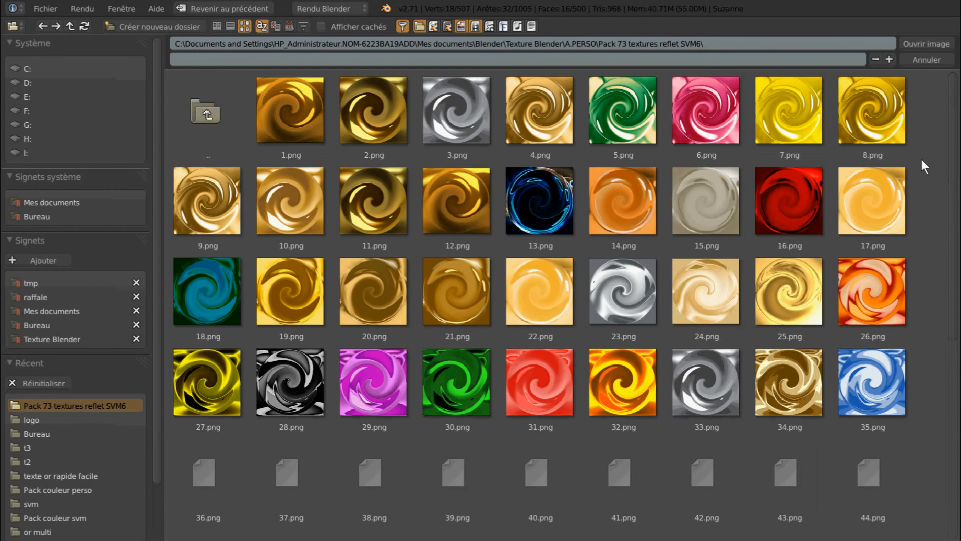
{"action": "scroll", "coordinate": [921, 159], "scroll_direction": "down", "scroll_amount": 4}
{"action": "scroll", "coordinate": [931, 178], "scroll_direction": "down", "scroll_amount": 2}
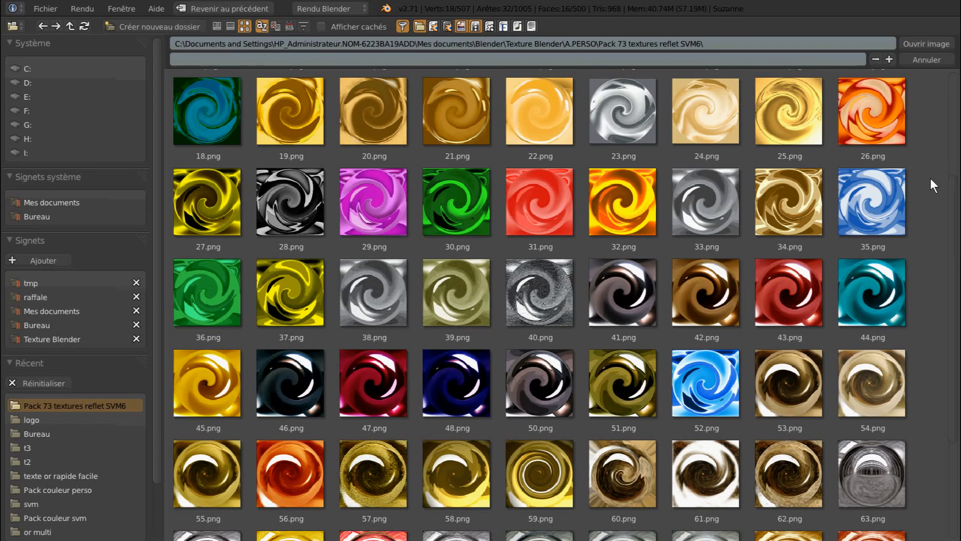
{"action": "scroll", "coordinate": [931, 179], "scroll_direction": "down", "scroll_amount": 1}
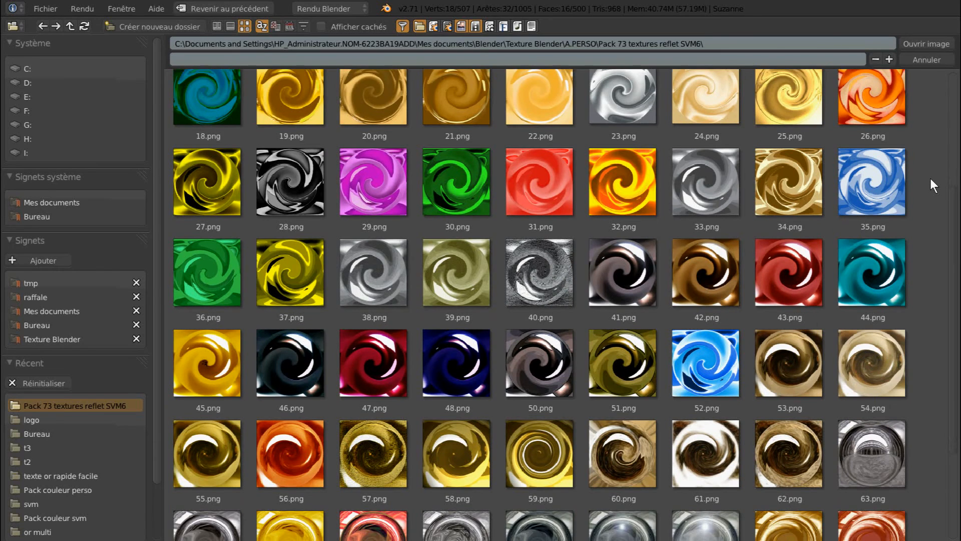
{"action": "left_click", "coordinate": [874, 261]}
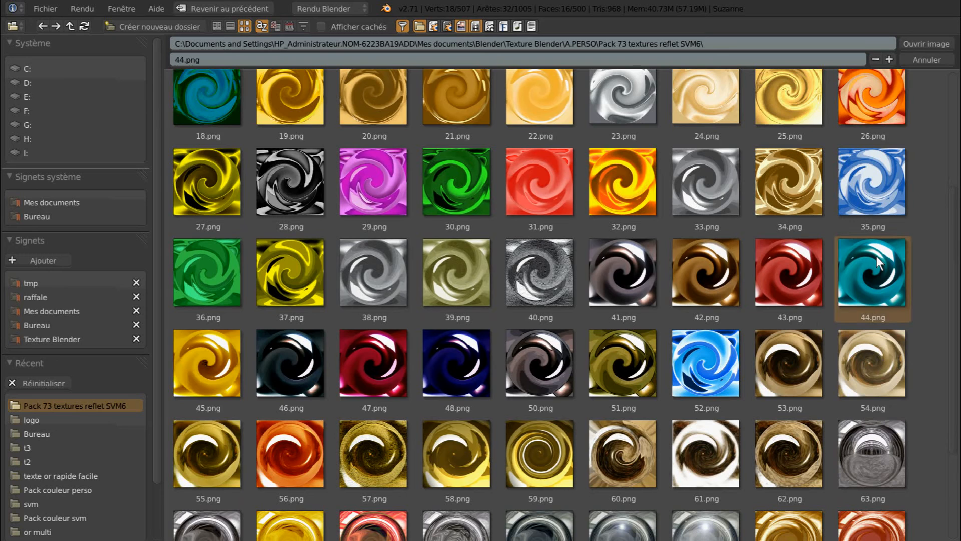
{"action": "double_click", "coordinate": [876, 257]}
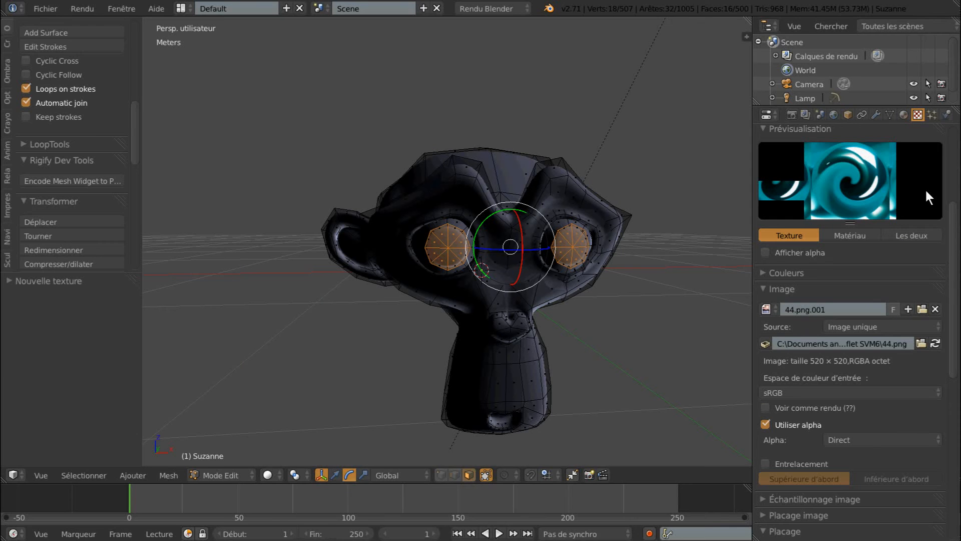
- Set the texture's mapping coordinates to Réflexion and its projection to Cube
{"action": "scroll", "coordinate": [952, 213], "scroll_direction": "down", "scroll_amount": 8}
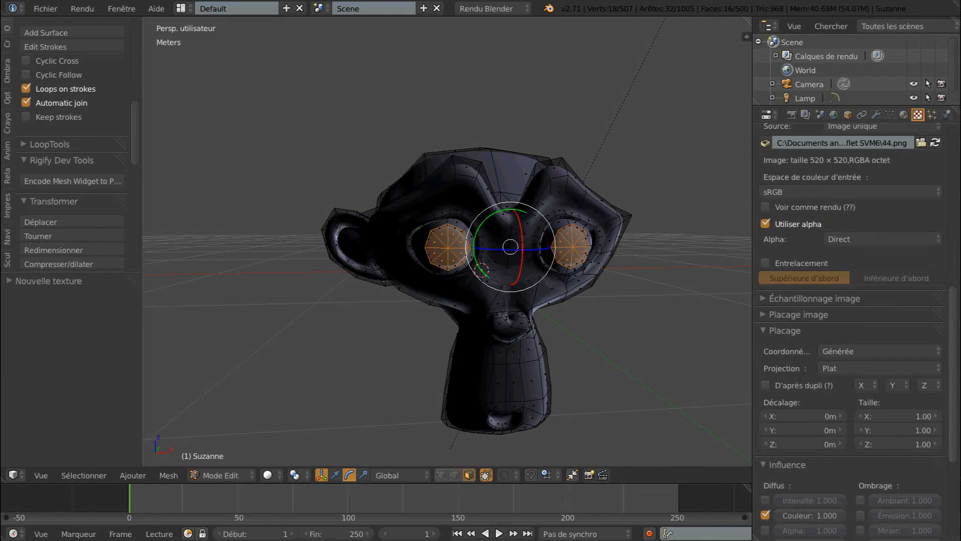
{"action": "left_click", "coordinate": [875, 348]}
{"action": "key", "text": "r"}
{"action": "scroll", "coordinate": [903, 342], "scroll_direction": "down", "scroll_amount": 3}
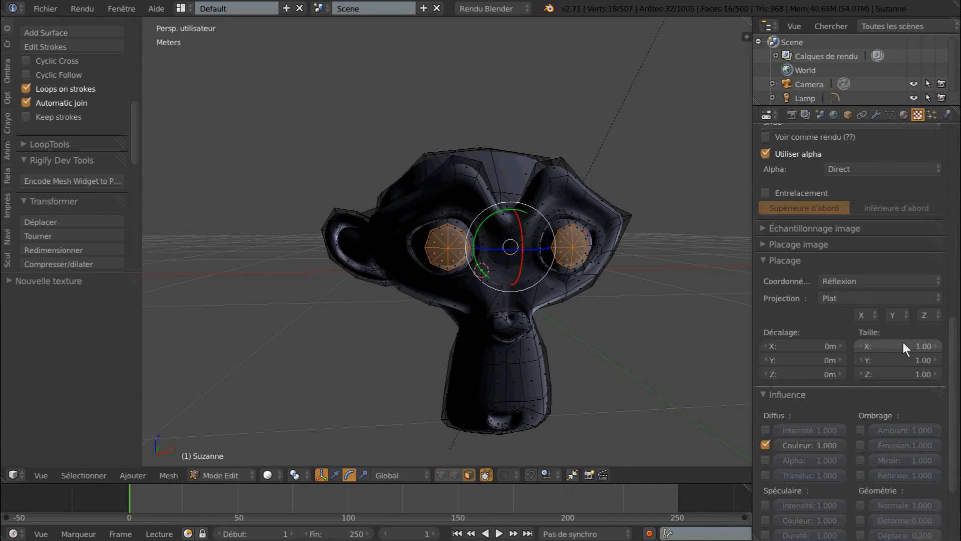
{"action": "left_click", "coordinate": [848, 299]}
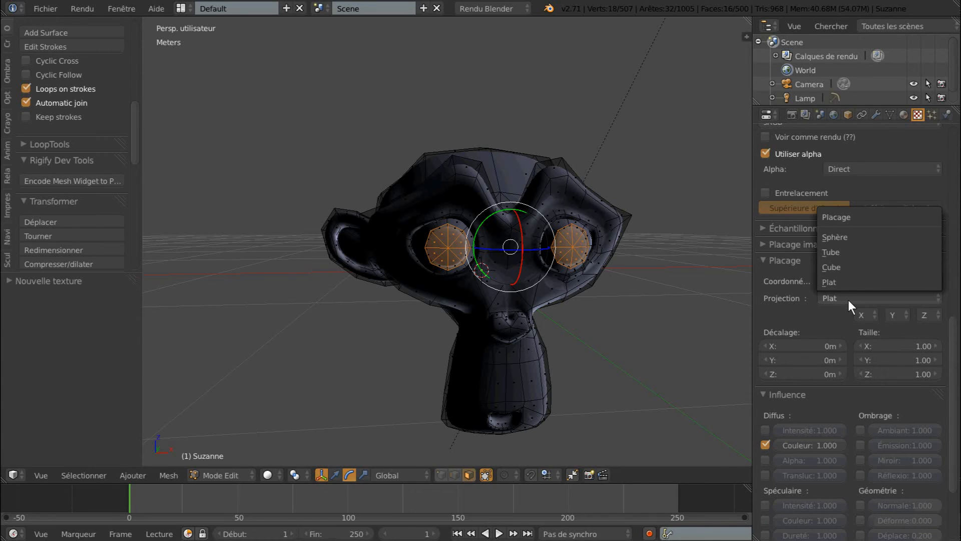
{"action": "left_click", "coordinate": [860, 266]}
- Assign the teal second material to the selected eye faces
{"action": "left_click_drag", "start_coordinate": [952, 353], "coordinate": [959, 192]}
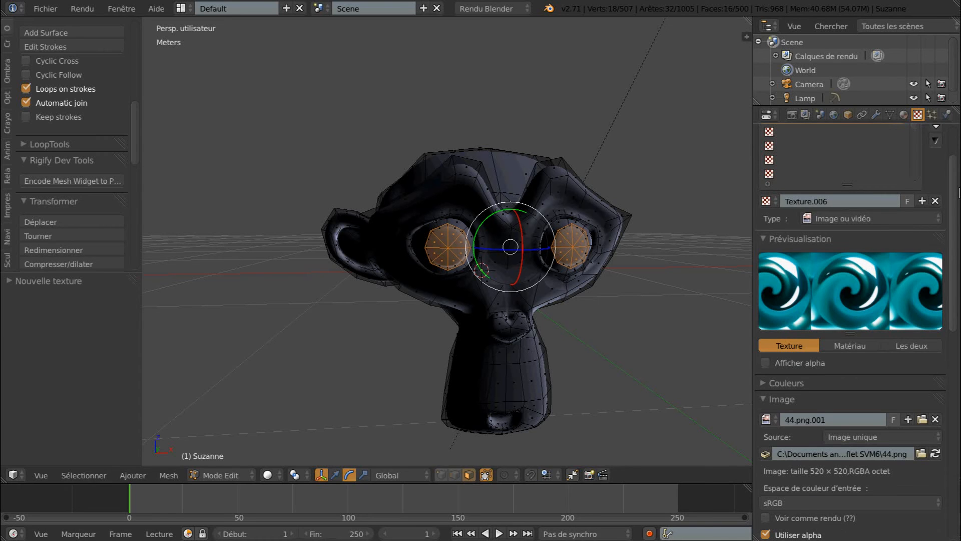
{"action": "left_click", "coordinate": [902, 114]}
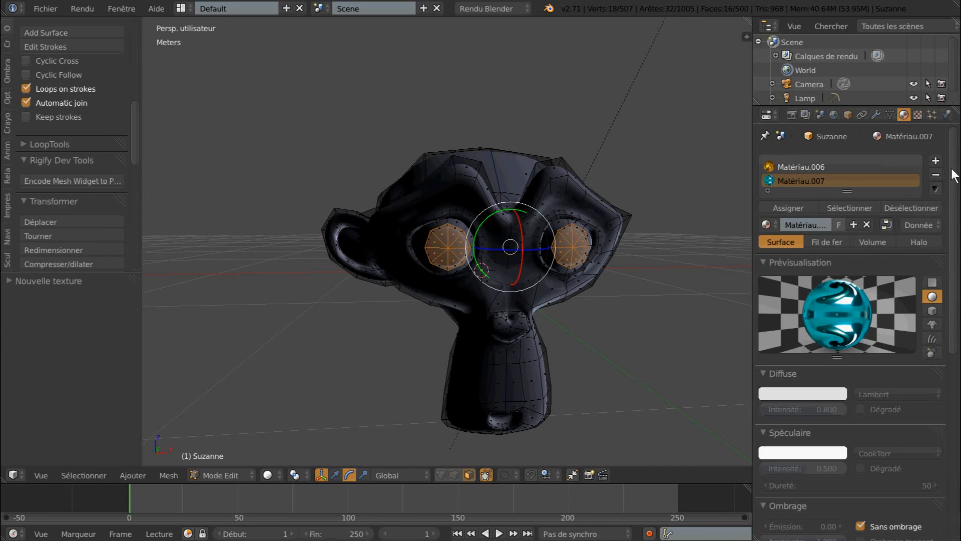
{"action": "left_click", "coordinate": [787, 208]}
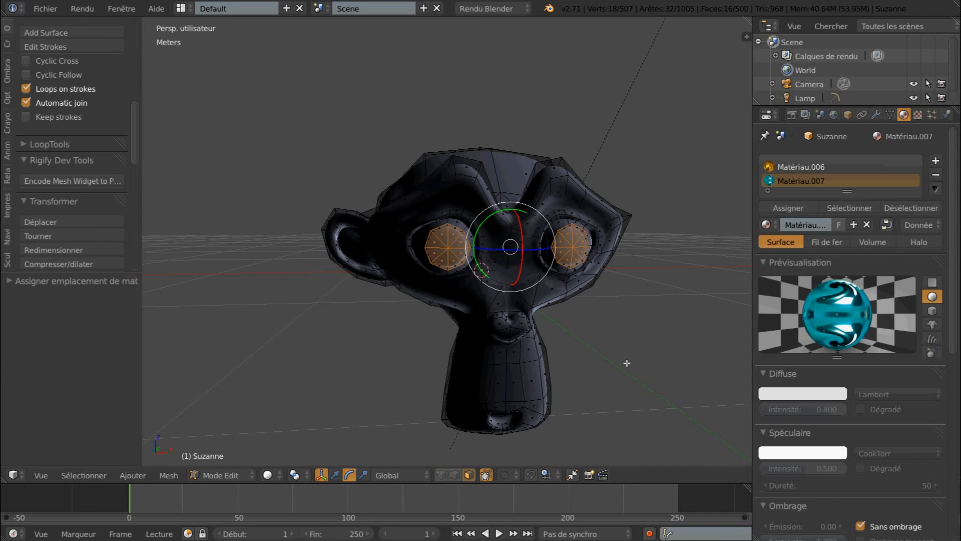
- Render the frame, inspect the gold monkey with its teal eyes up close, and close the result
{"action": "scroll", "coordinate": [626, 363], "scroll_direction": "down", "scroll_amount": 1}
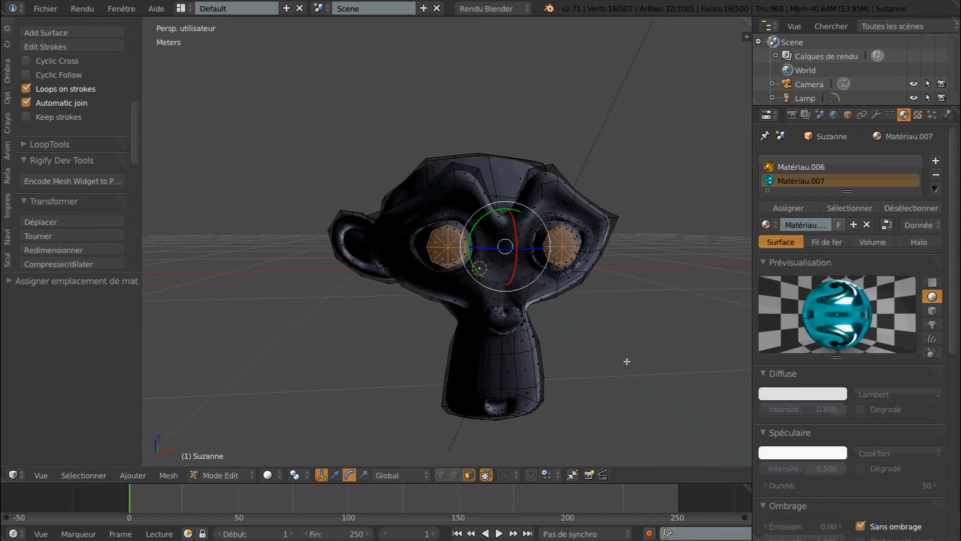
{"action": "key", "text": "F12"}
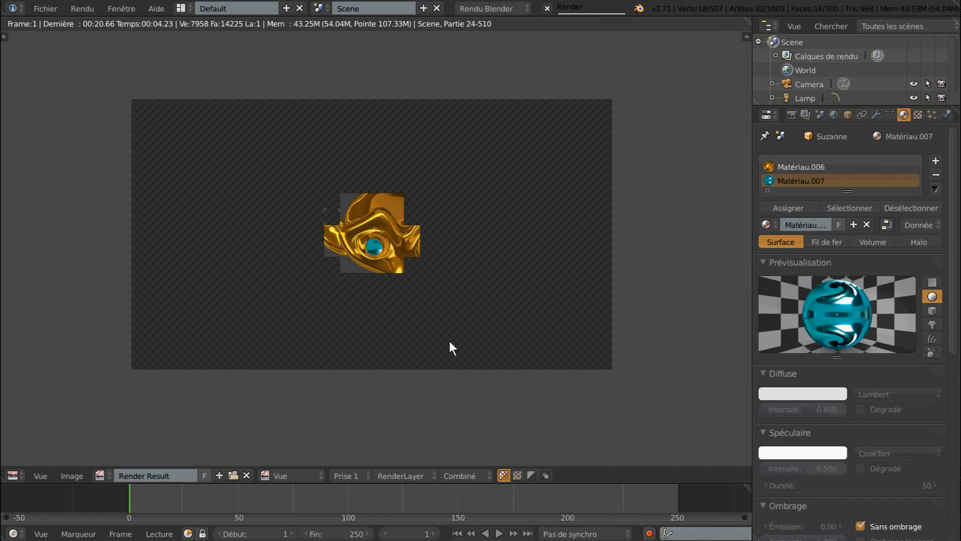
{"action": "scroll", "coordinate": [443, 336], "scroll_direction": "up", "scroll_amount": 4}
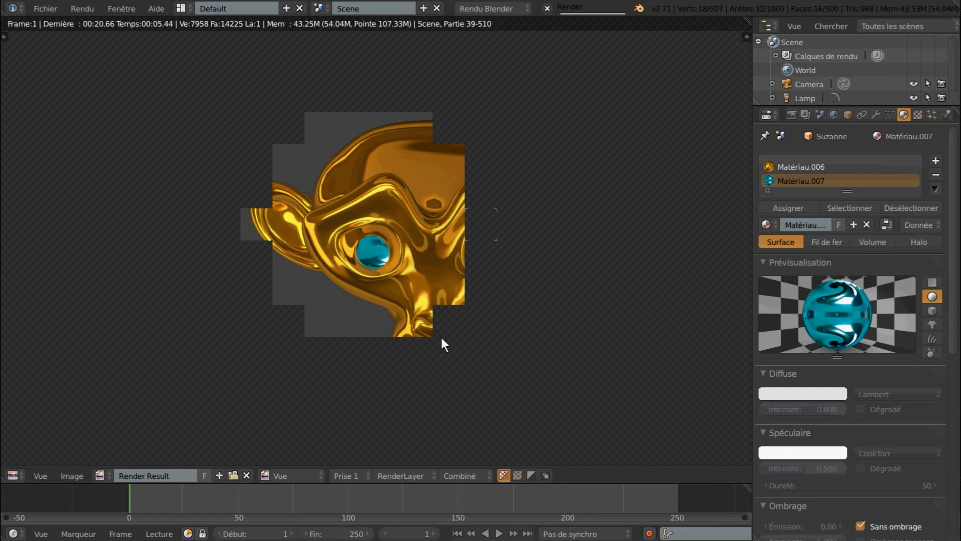
{"action": "scroll", "coordinate": [442, 339], "scroll_direction": "down", "scroll_amount": 2}
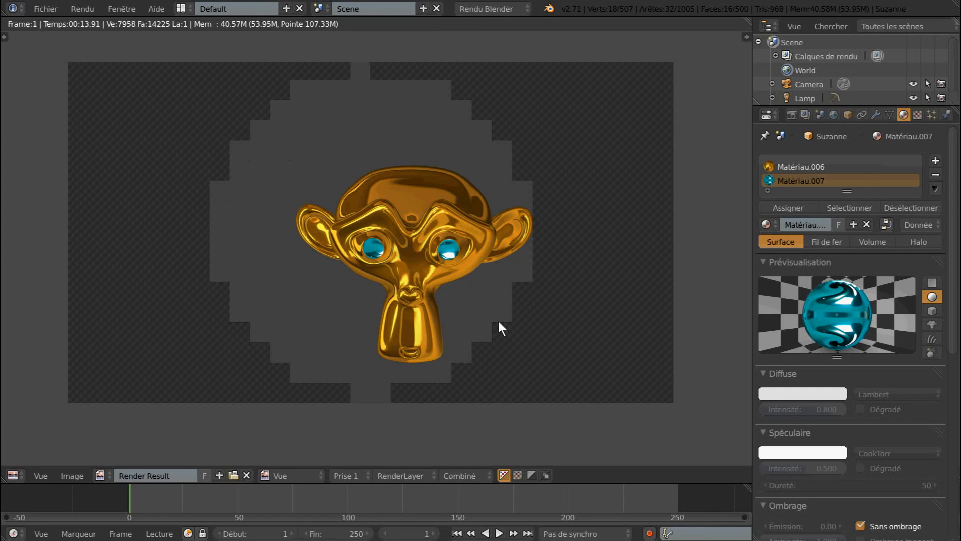
{"action": "key", "text": "Escape"}
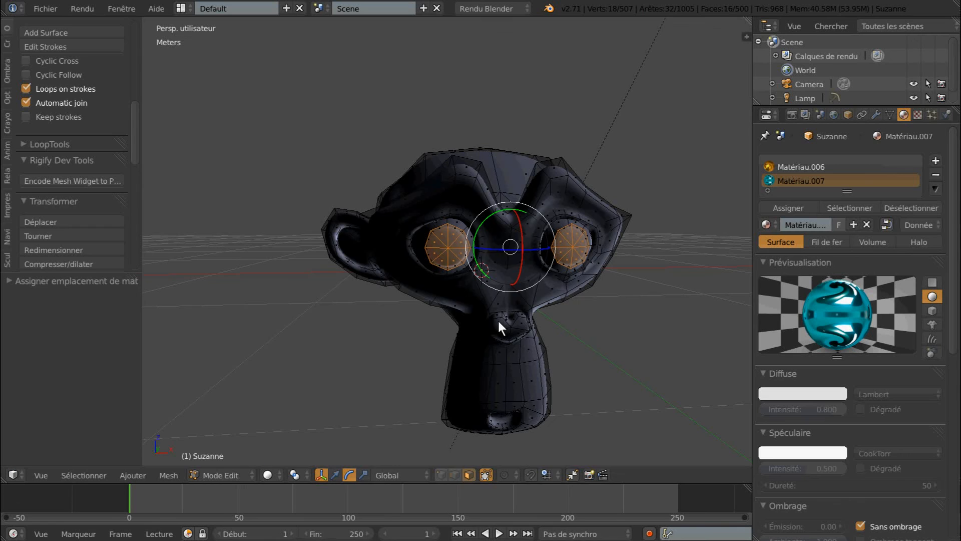
- Replace the current selection with a single triangular face on each of the two eyeballs
{"action": "scroll", "coordinate": [498, 318], "scroll_direction": "down", "scroll_amount": 3}
{"action": "middle_click_drag", "start_coordinate": [537, 319], "coordinate": [463, 281]}
{"action": "scroll", "coordinate": [526, 320], "scroll_direction": "up", "scroll_amount": 4}
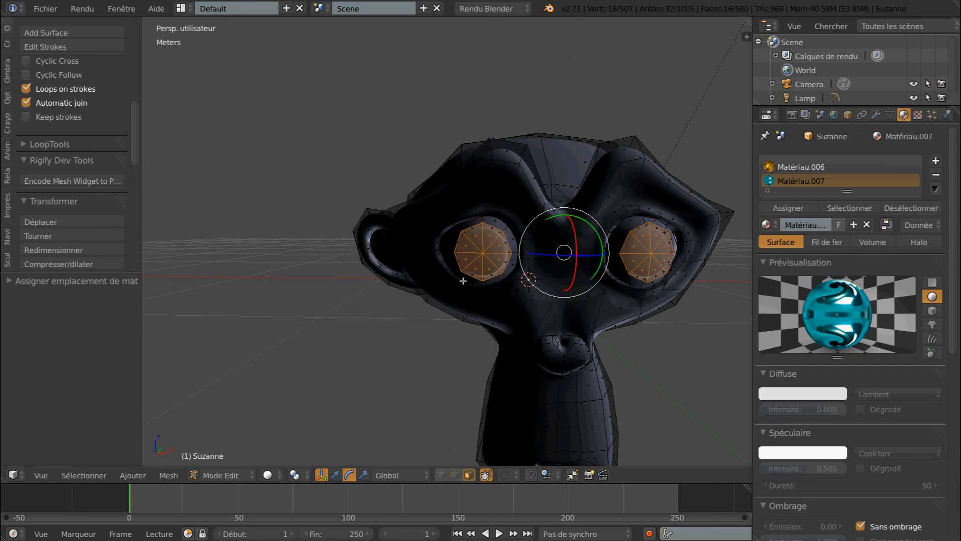
{"action": "right_click", "coordinate": [467, 245]}
{"action": "right_click", "coordinate": [631, 250], "text": "shift"}
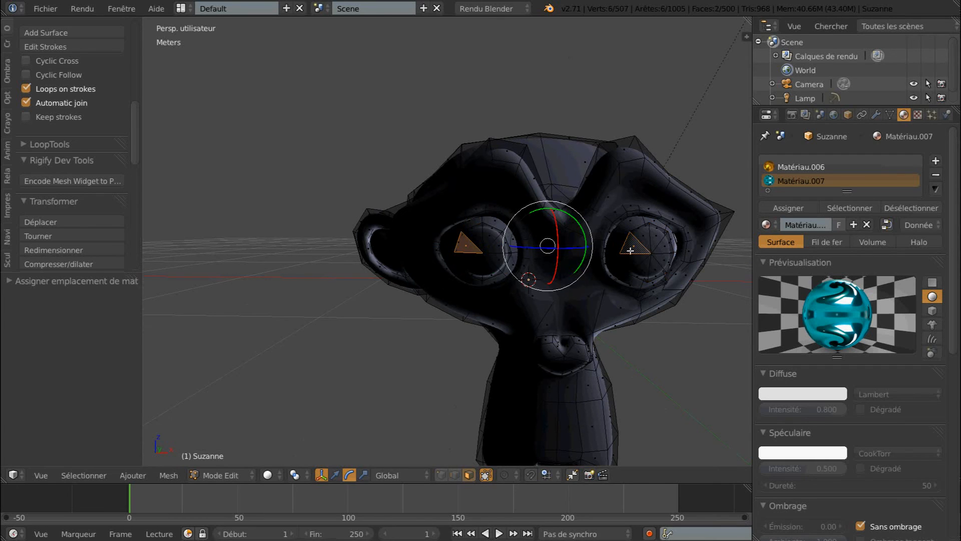
{"action": "scroll", "coordinate": [440, 369], "scroll_direction": "down", "scroll_amount": 2}
{"action": "middle_click_drag", "start_coordinate": [440, 369], "coordinate": [542, 346]}
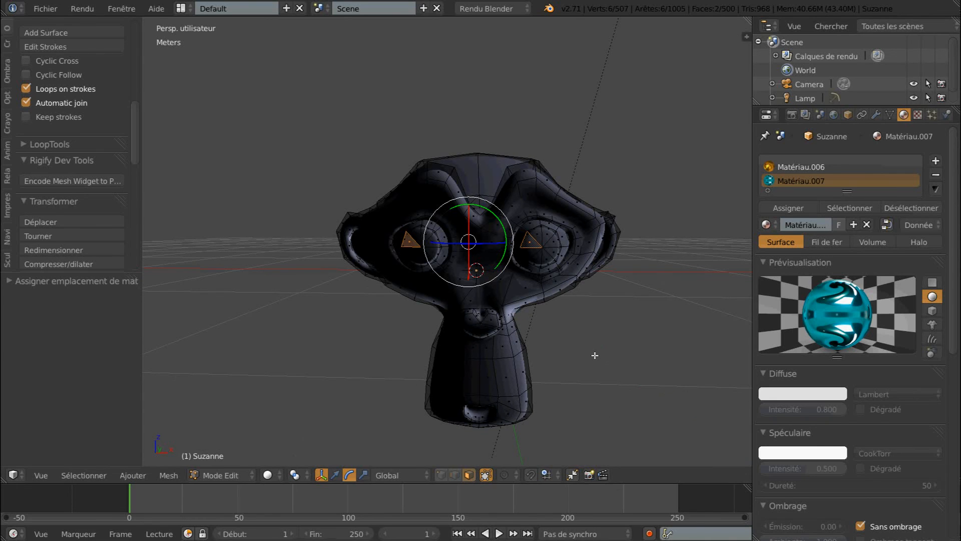
- Add a third material slot with a new material and give it a pure white diffuse colour at intensity 1.000
{"action": "left_click", "coordinate": [936, 161]}
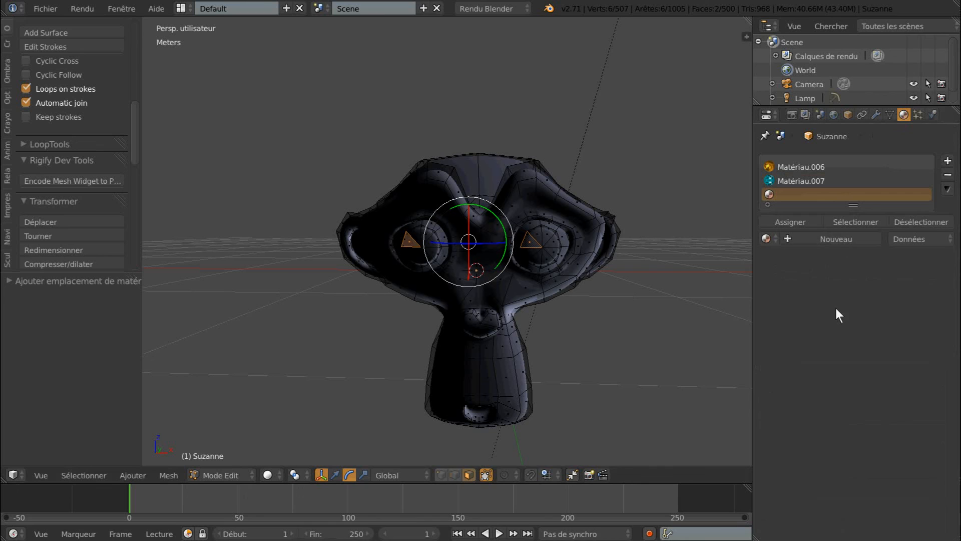
{"action": "left_click", "coordinate": [835, 239]}
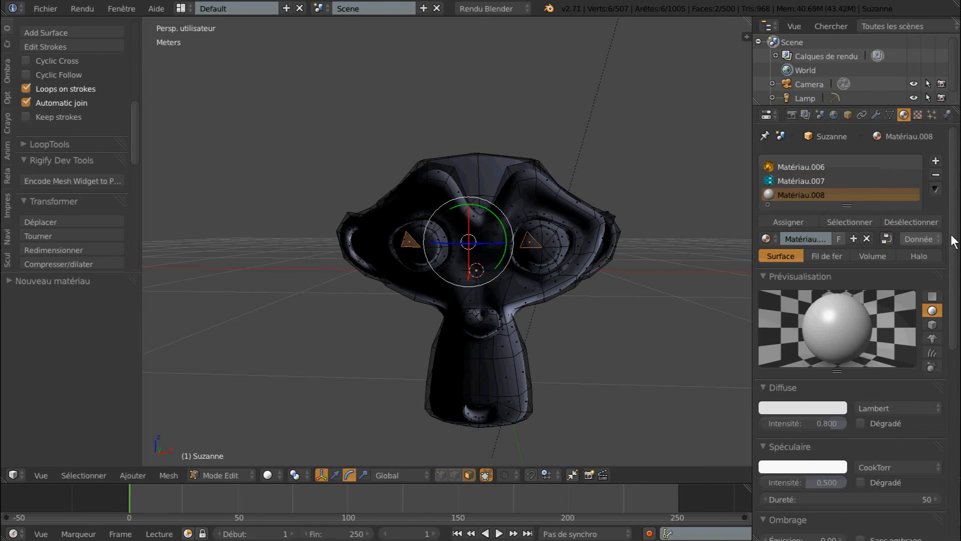
{"action": "left_click_drag", "start_coordinate": [953, 242], "coordinate": [958, 264]}
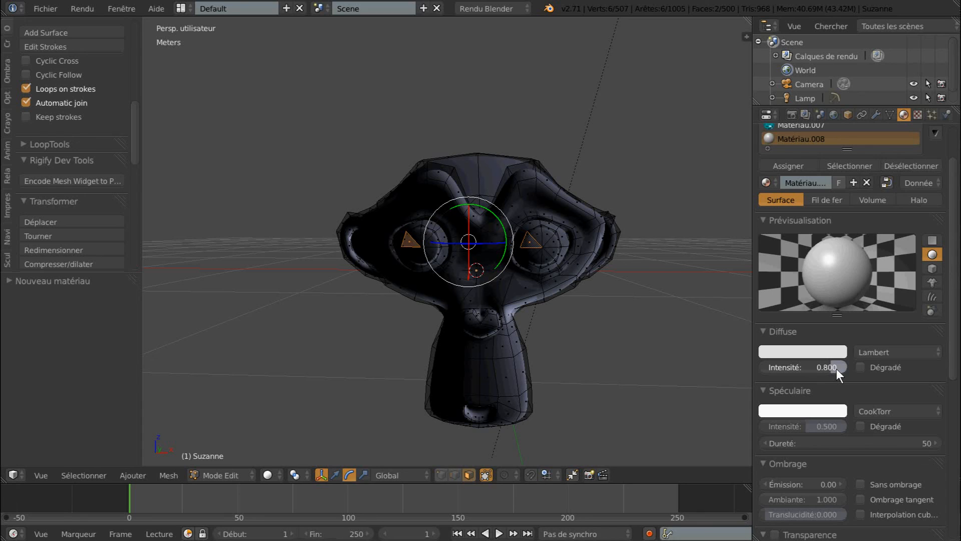
{"action": "left_click_drag", "start_coordinate": [837, 369], "coordinate": [847, 368]}
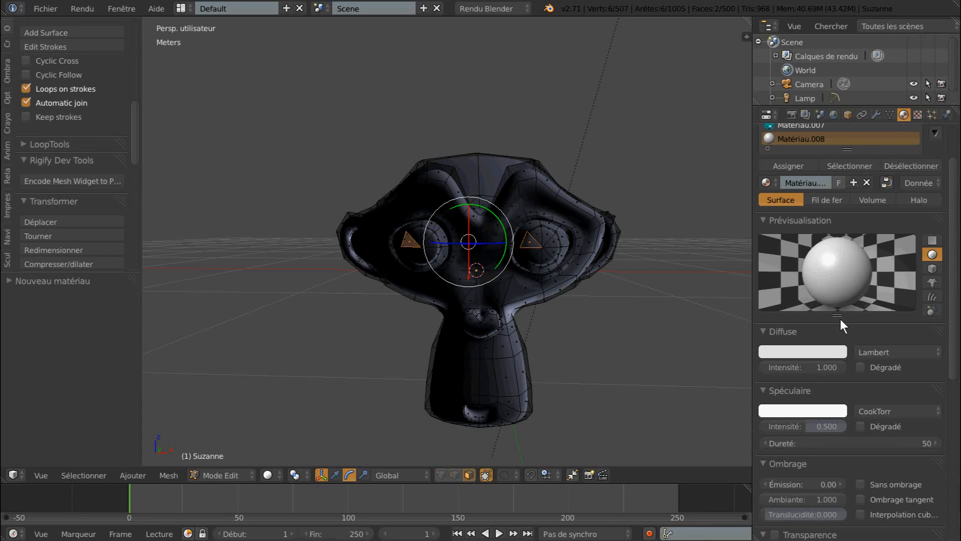
{"action": "left_click", "coordinate": [827, 352]}
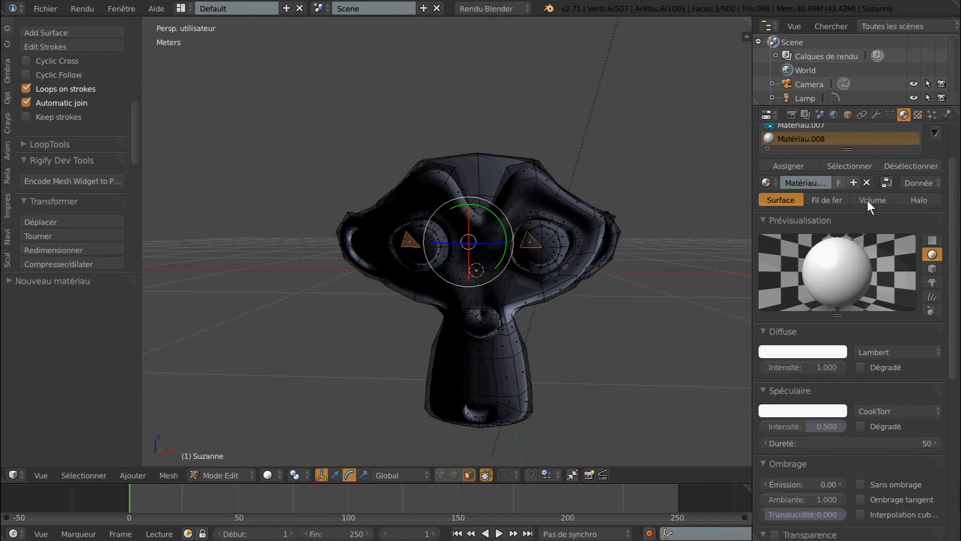
- Set the white material's specular hardness to 1 and specular intensity to 1.000, and assign it to the selected eye triangles
{"action": "left_click_drag", "start_coordinate": [876, 443], "coordinate": [759, 444]}
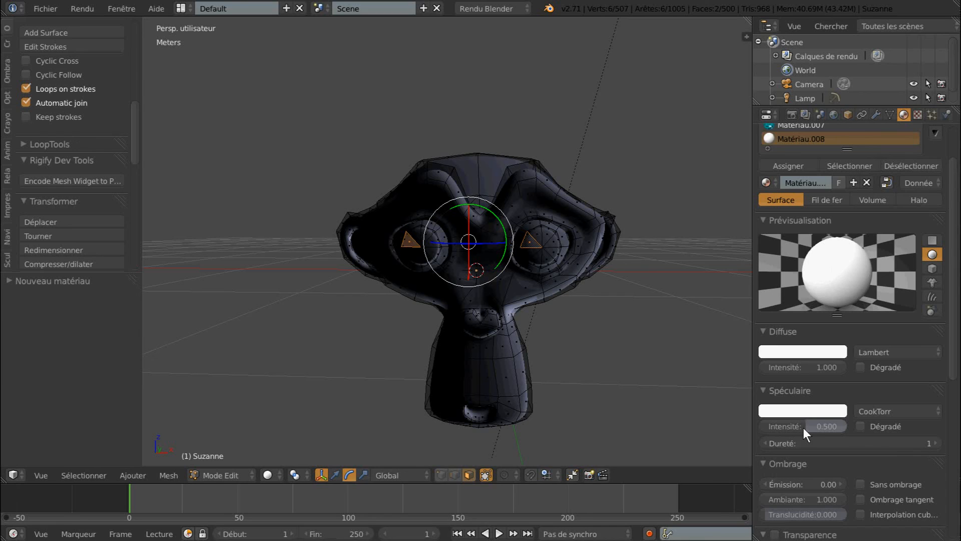
{"action": "left_click_drag", "start_coordinate": [803, 428], "coordinate": [872, 428]}
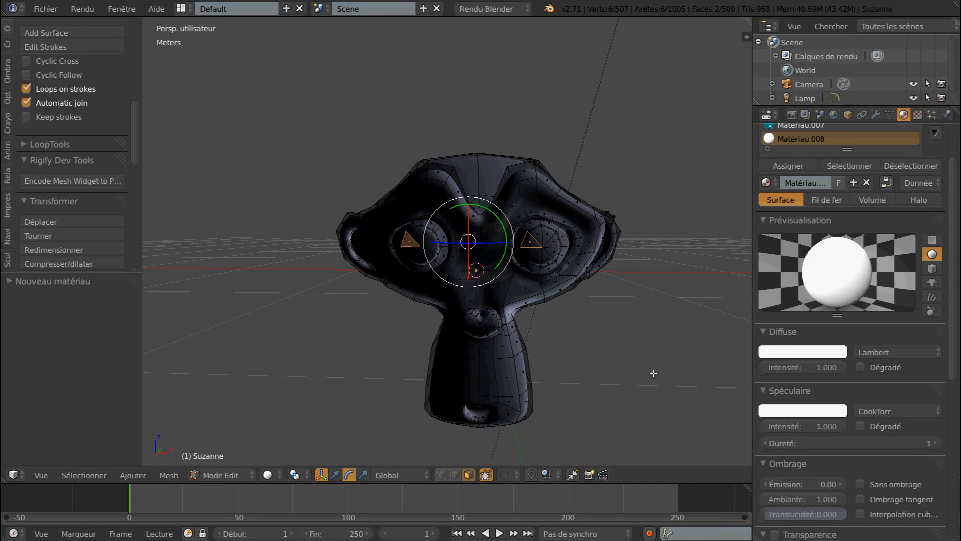
{"action": "left_click", "coordinate": [789, 166]}
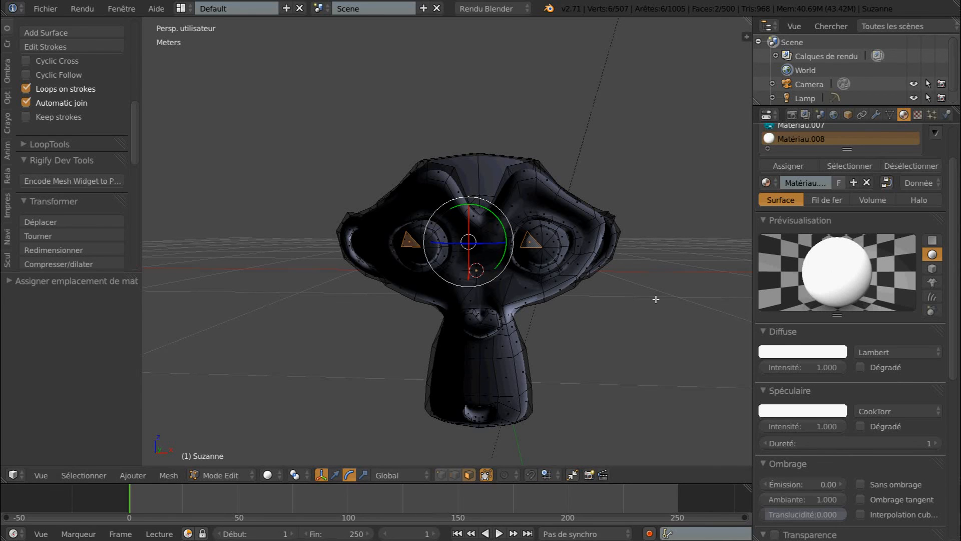
- Render the frame, inspect the white triangular highlights on the teal eyes, and close the result
{"action": "scroll", "coordinate": [656, 299], "scroll_direction": "up", "scroll_amount": 2}
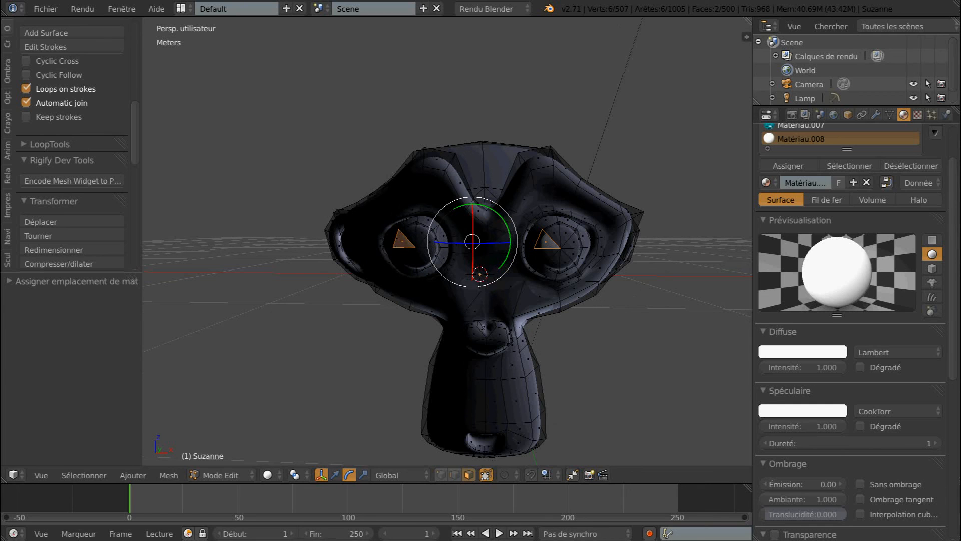
{"action": "key", "text": "F12"}
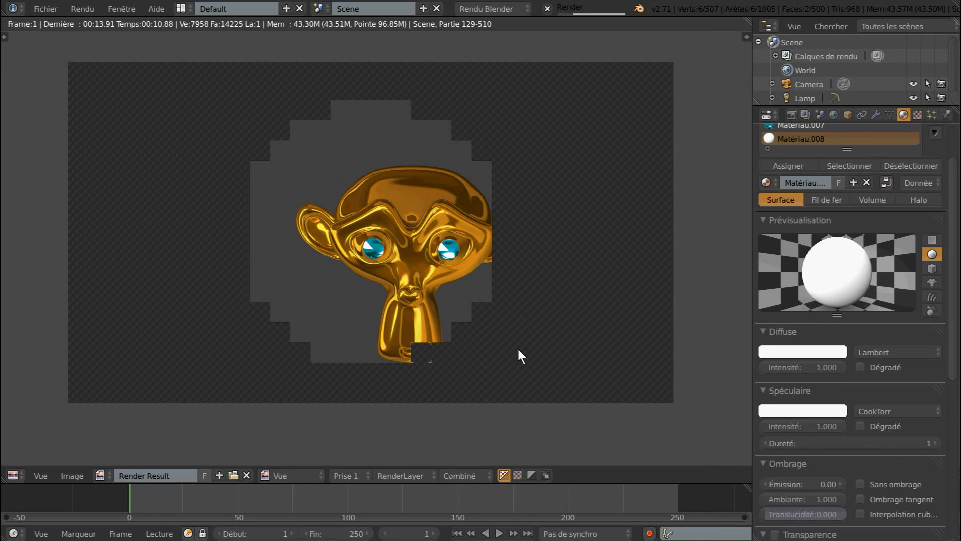
{"action": "scroll", "coordinate": [518, 348], "scroll_direction": "up", "scroll_amount": 2}
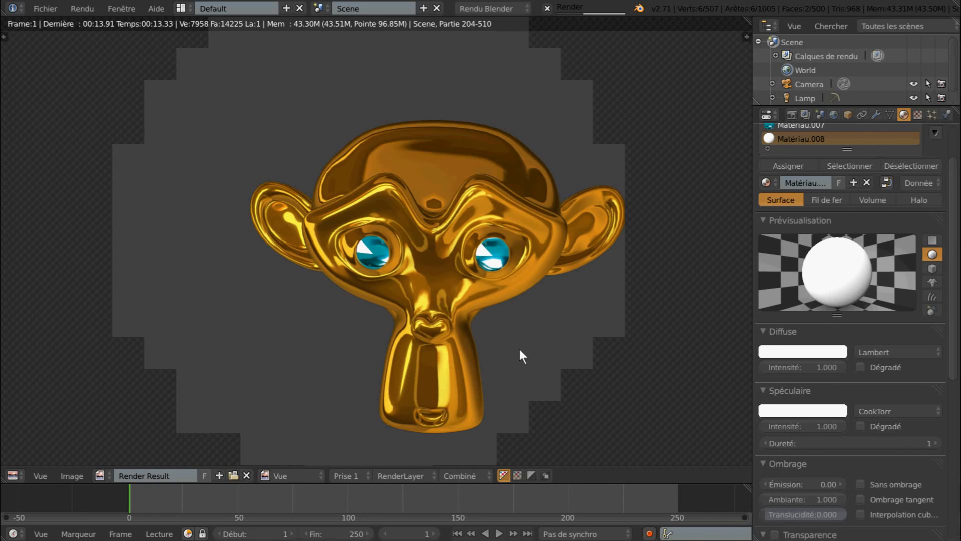
{"action": "scroll", "coordinate": [520, 351], "scroll_direction": "down", "scroll_amount": 2}
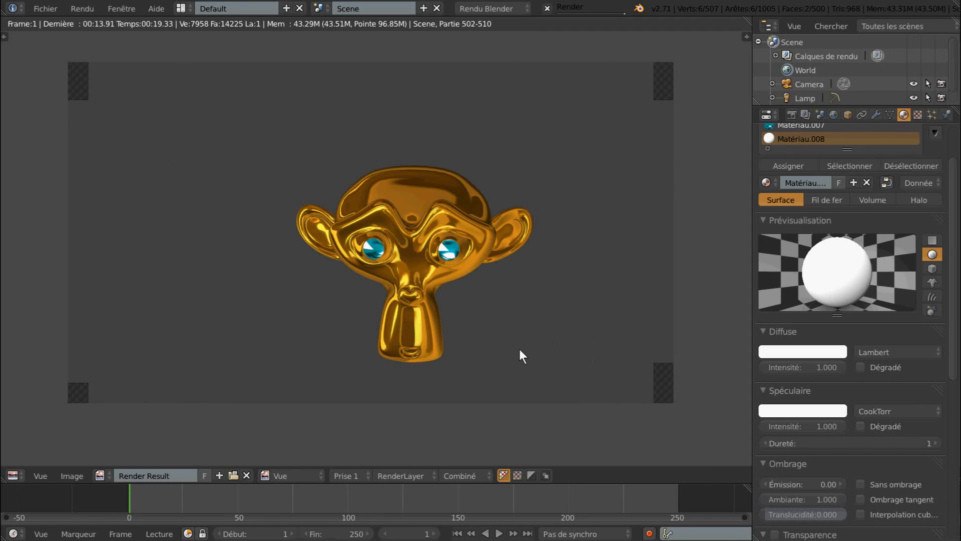
{"action": "scroll", "coordinate": [520, 350], "scroll_direction": "down", "scroll_amount": 2}
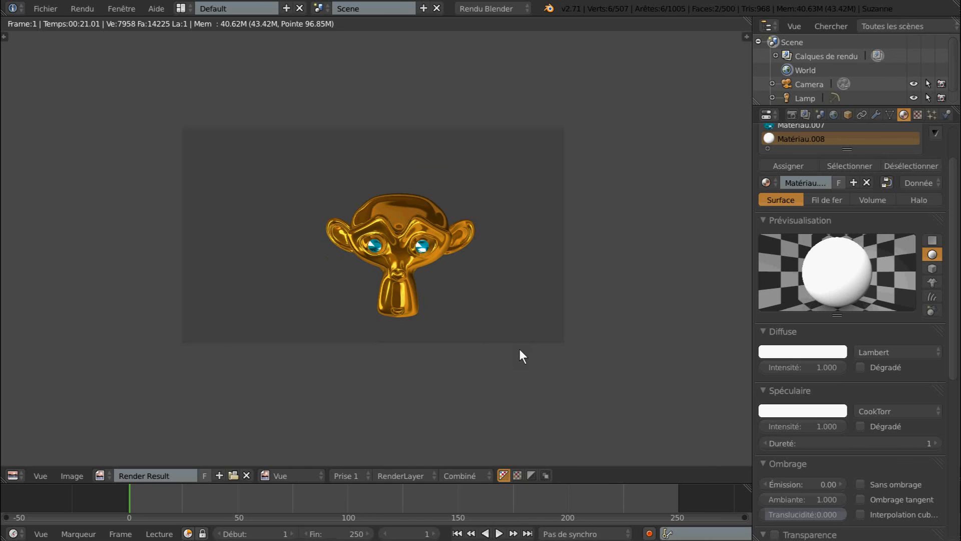
{"action": "scroll", "coordinate": [520, 350], "scroll_direction": "up", "scroll_amount": 2}
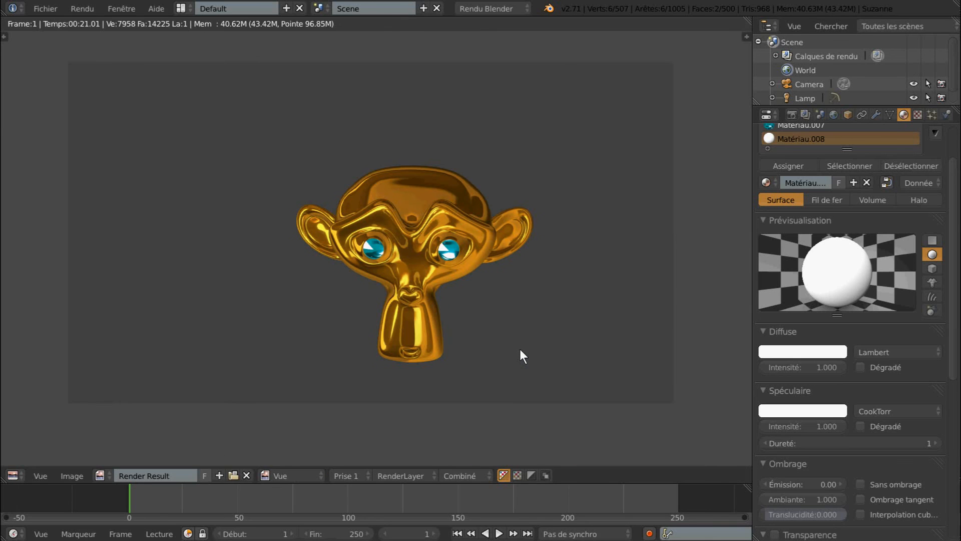
{"action": "key", "text": "Escape"}
{"action": "scroll", "coordinate": [541, 347], "scroll_direction": "down", "scroll_amount": 2}
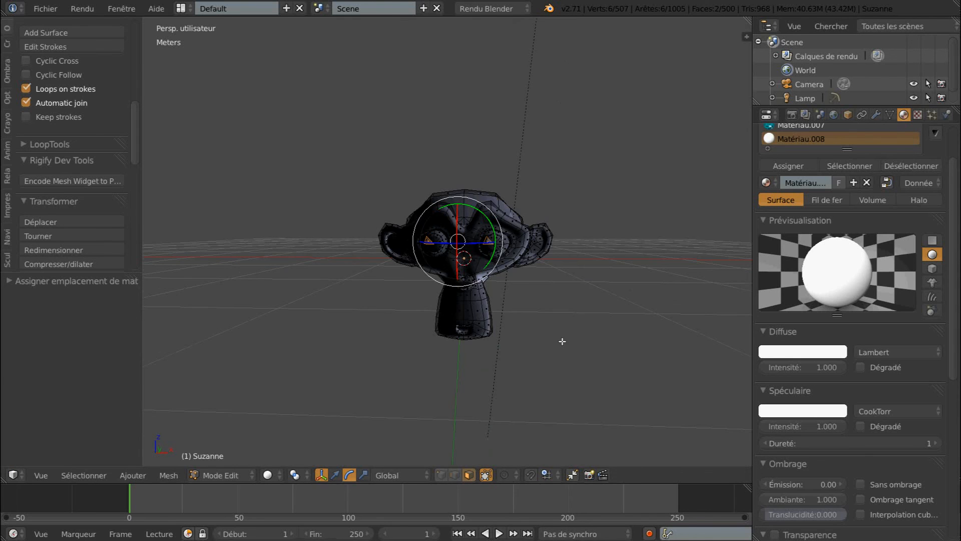
{"action": "middle_click_drag", "start_coordinate": [562, 341], "coordinate": [587, 339]}
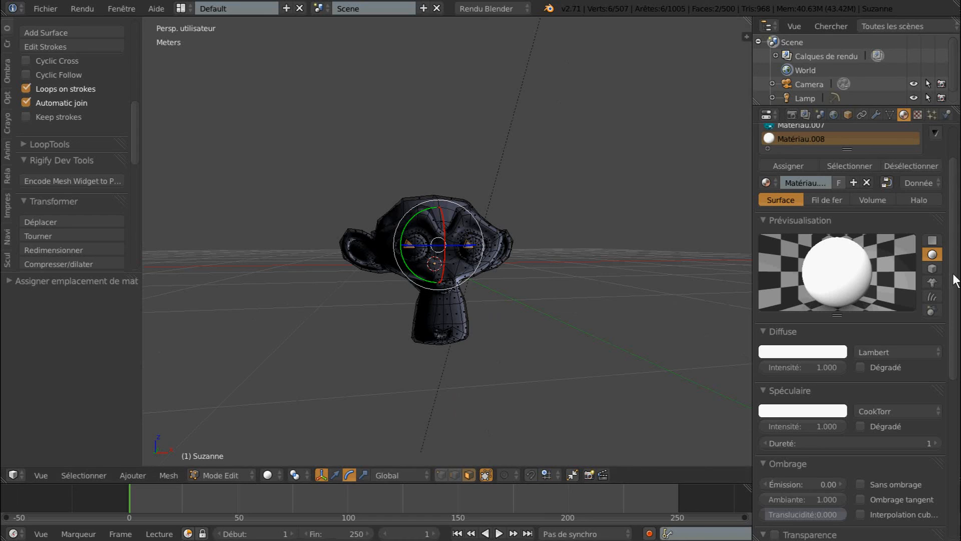
{"action": "scroll", "coordinate": [956, 281], "scroll_direction": "down", "scroll_amount": 3}
{"action": "left_click_drag", "start_coordinate": [958, 300], "coordinate": [957, 380]}
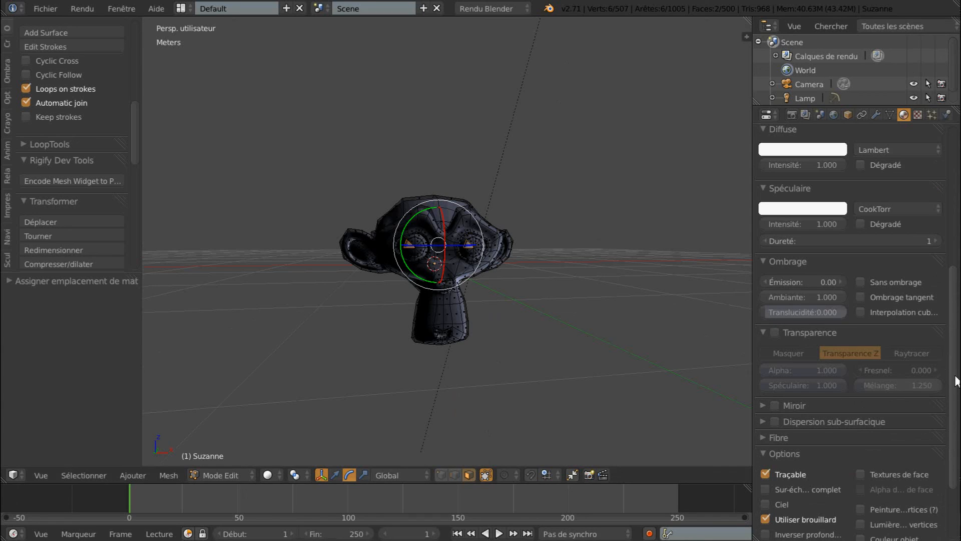
{"action": "left_click_drag", "start_coordinate": [958, 380], "coordinate": [694, 227]}
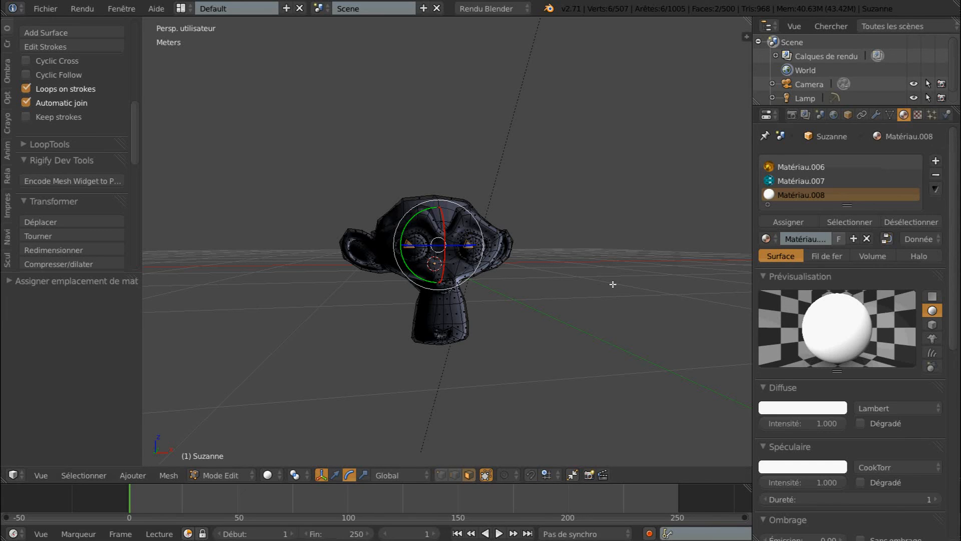
{"action": "scroll", "coordinate": [613, 284], "scroll_direction": "up", "scroll_amount": 3}
{"action": "middle_click_drag", "start_coordinate": [612, 284], "coordinate": [615, 253]}
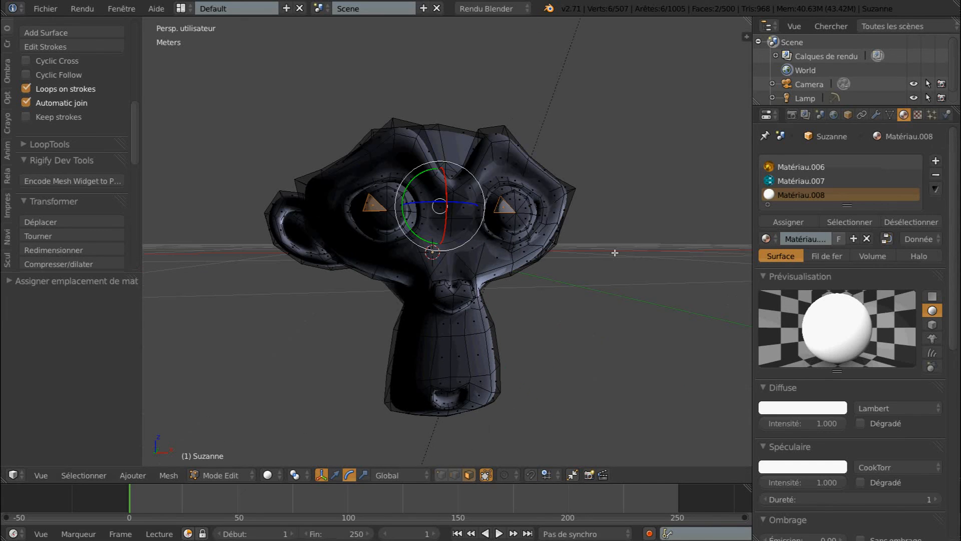